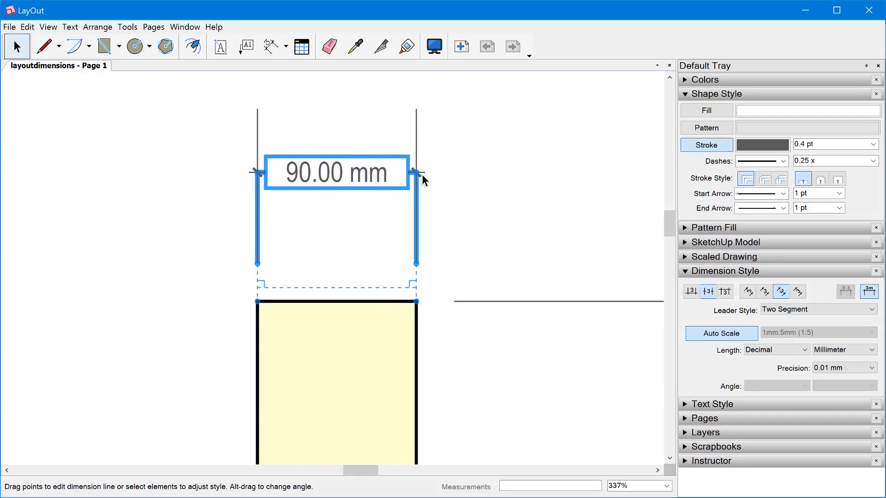
Shift the top 90 mm dimension's line towards the bar and back up to change its offset.
mouse_move(418, 174)
left_mouse_down()
mouse_move(422, 217)
mouse_move(418, 162)
left_mouse_up()
left_click_drag(258, 169, 257, 217)
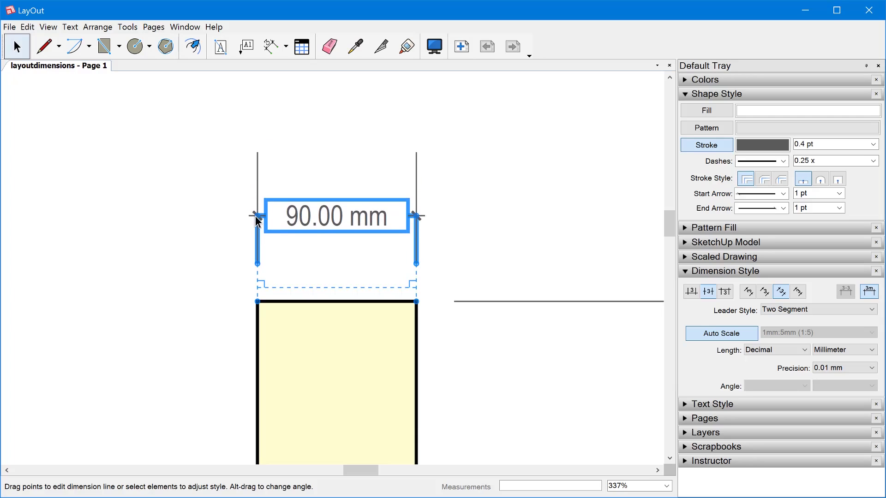
left_click_drag(417, 215, 418, 170)
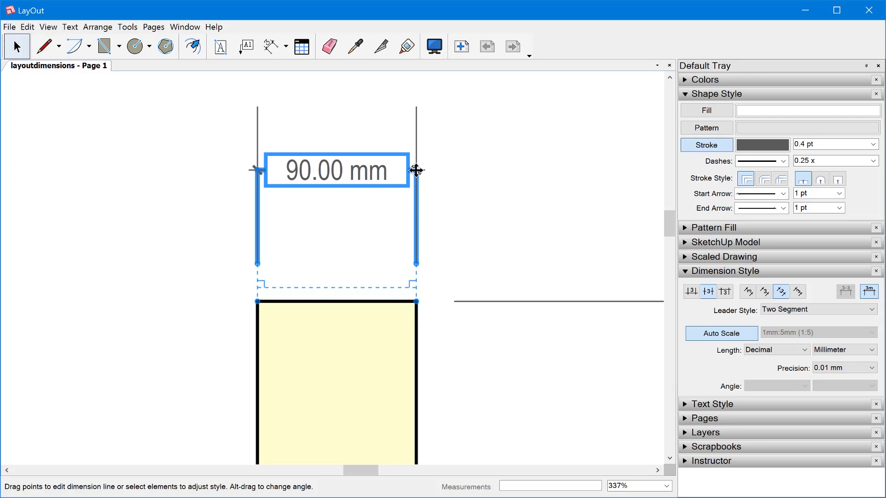
Leave the top dimension, reselect it as a whole and reopen it for point editing.
left_click(477, 171)
left_click(417, 182)
mouse_move(350, 168)
left_mouse_down()
mouse_move(358, 174)
mouse_move(359, 124)
mouse_move(361, 217)
mouse_move(358, 135)
mouse_move(363, 169)
left_mouse_up()
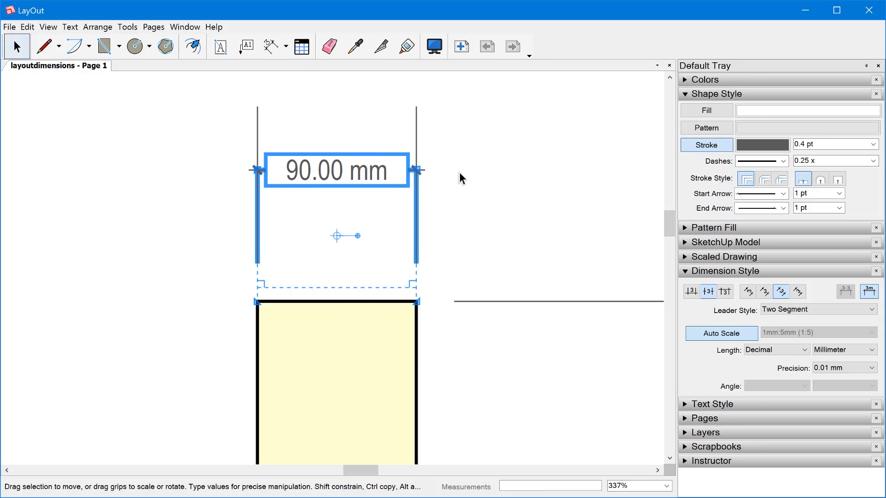
double_click(409, 189)
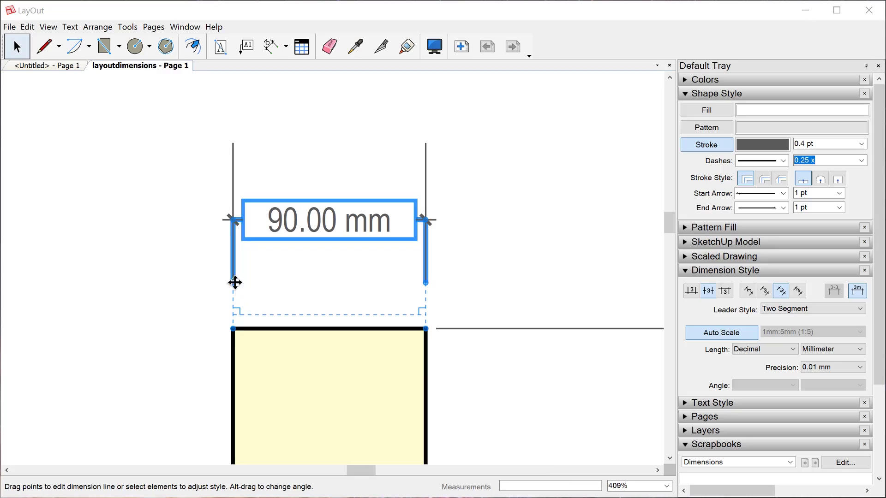
Try adjusting the dimension's left extension gap and pull its right connection point upward off the bar's corner.
left_click(235, 283)
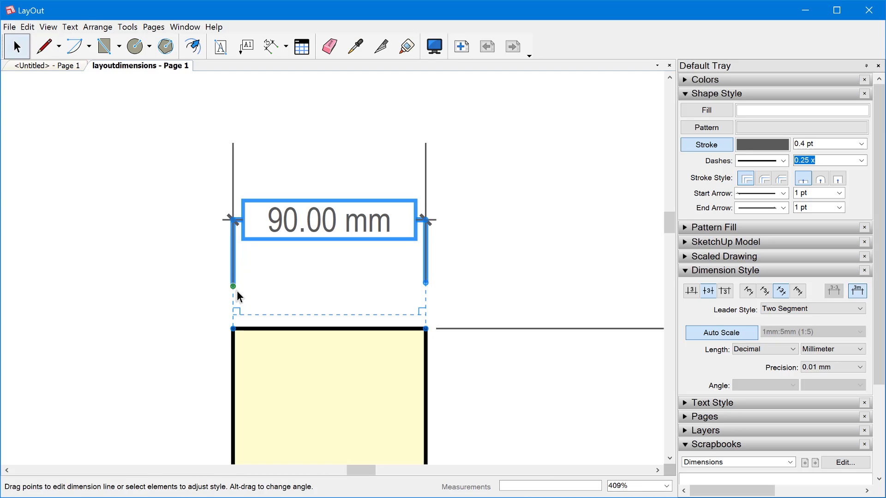
left_click_drag(232, 288, 241, 277)
mouse_move(239, 308)
left_mouse_down()
mouse_move(242, 321)
mouse_move(249, 300)
left_mouse_up()
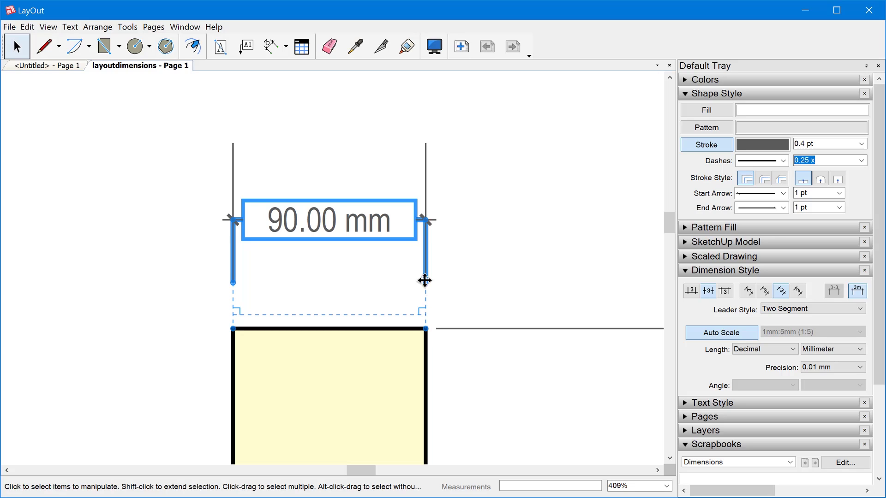
left_click_drag(425, 328, 427, 289)
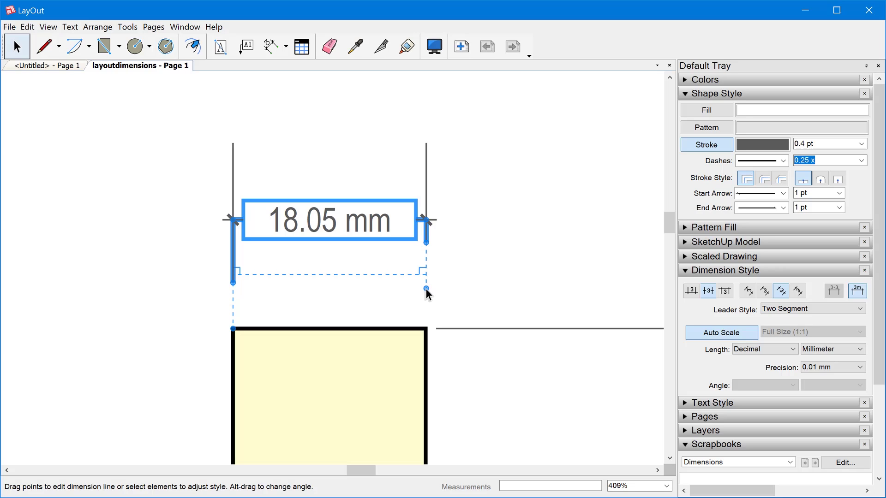
left_click_drag(426, 290, 429, 271)
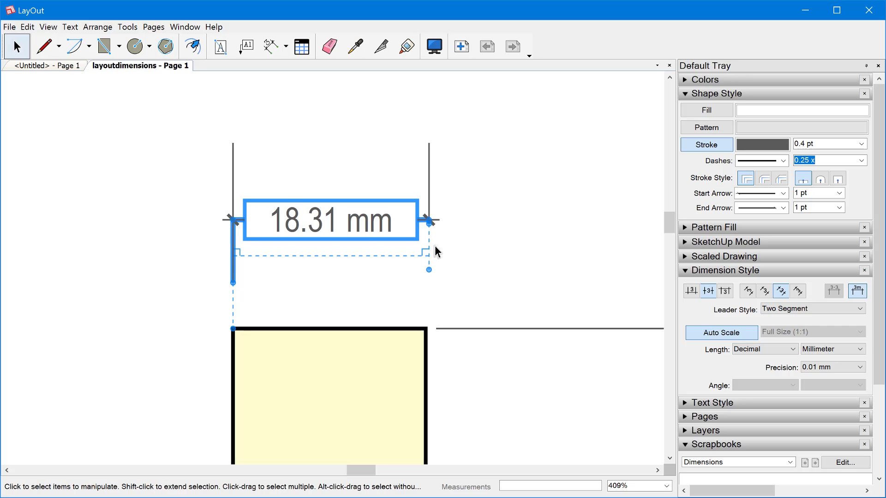
Exit point editing and delete the detached dimension above the bar.
left_click(346, 206)
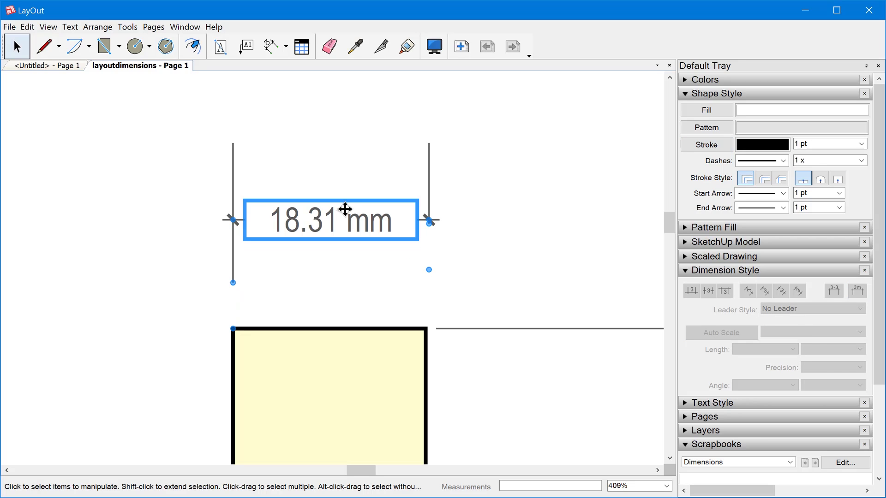
left_click(514, 227)
left_click(382, 223)
left_click(491, 201)
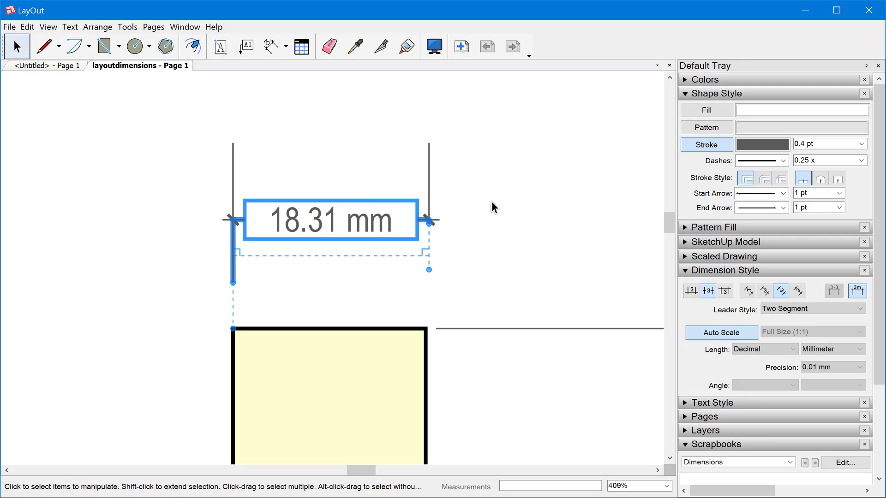
left_click(519, 219)
left_click(374, 221)
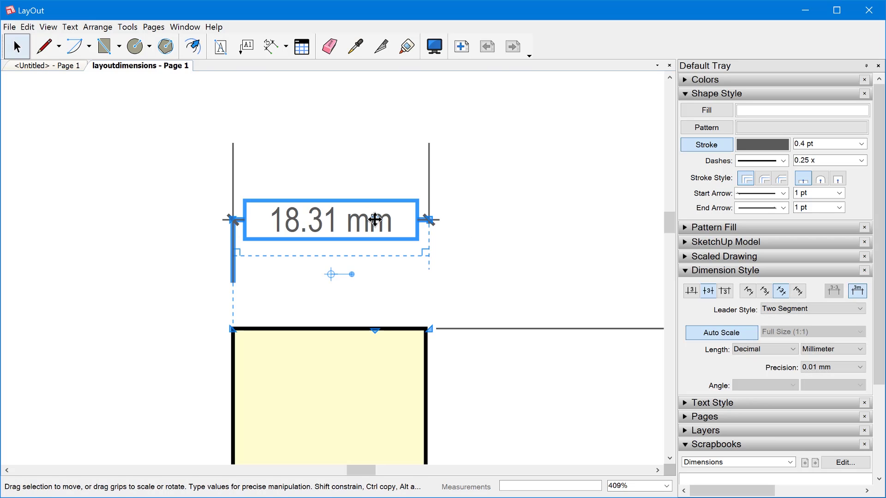
key("Delete")
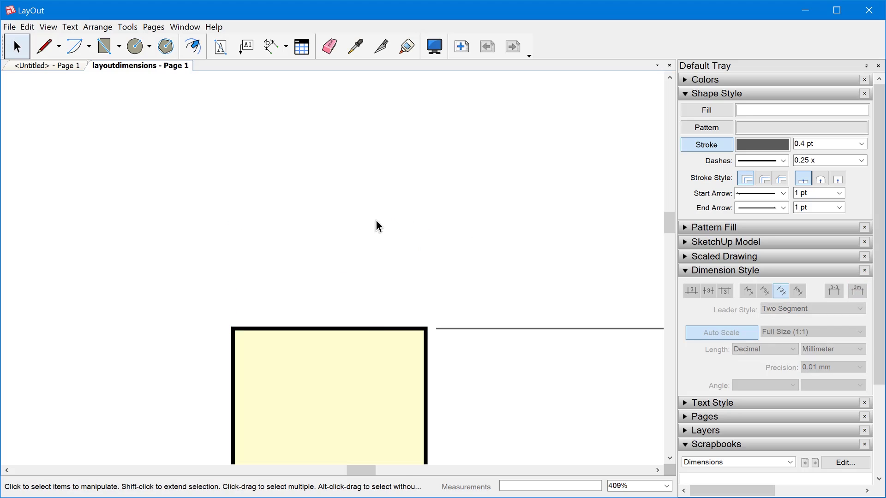
Dimension the bar's top edge from corner to corner, placing the dimension line just above it.
left_click(270, 52)
left_click(232, 329)
left_click(426, 329)
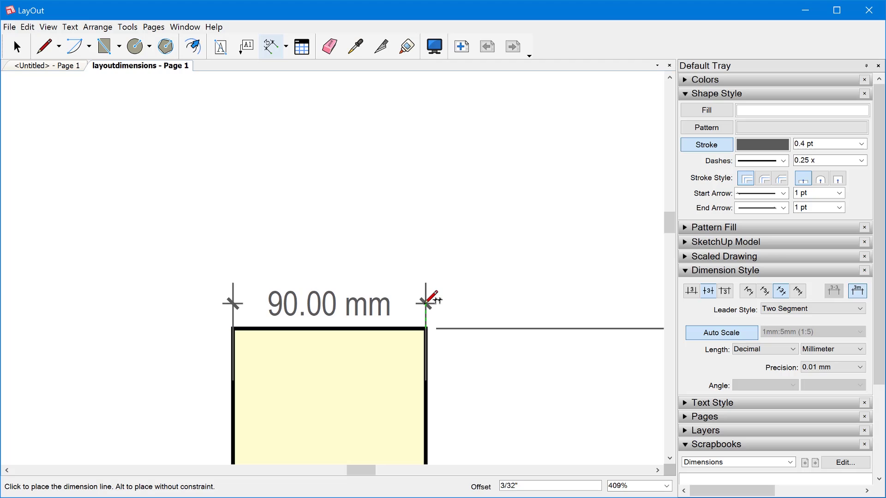
left_click(427, 304)
scroll(475, 245, "down", 1)
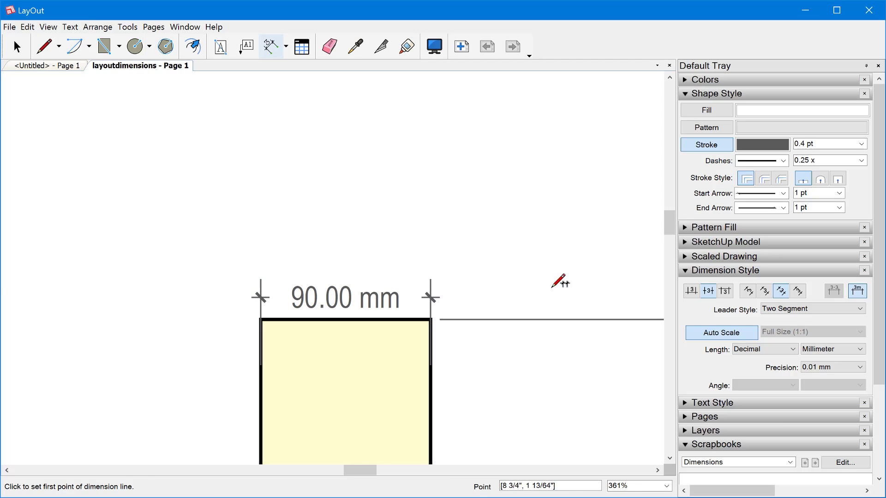
Move the whole new top dimension away from the bar into the empty area on its left.
key("space")
left_click(313, 304)
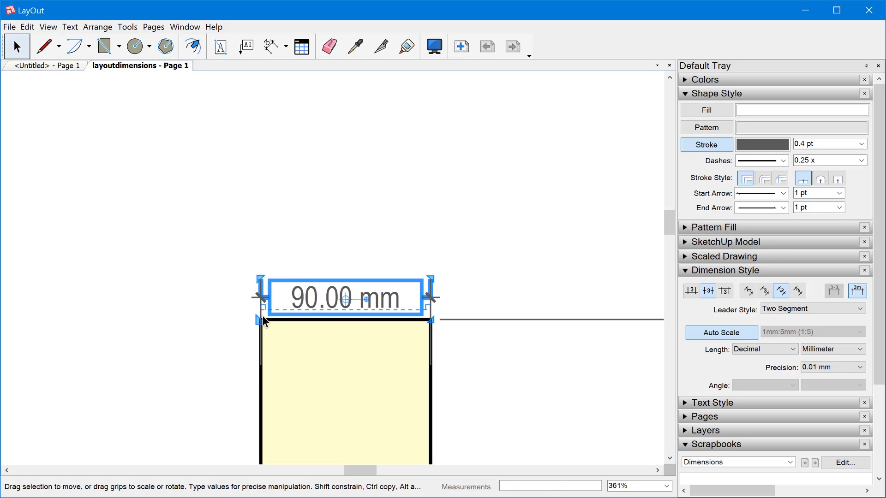
left_click_drag(318, 297, 121, 272)
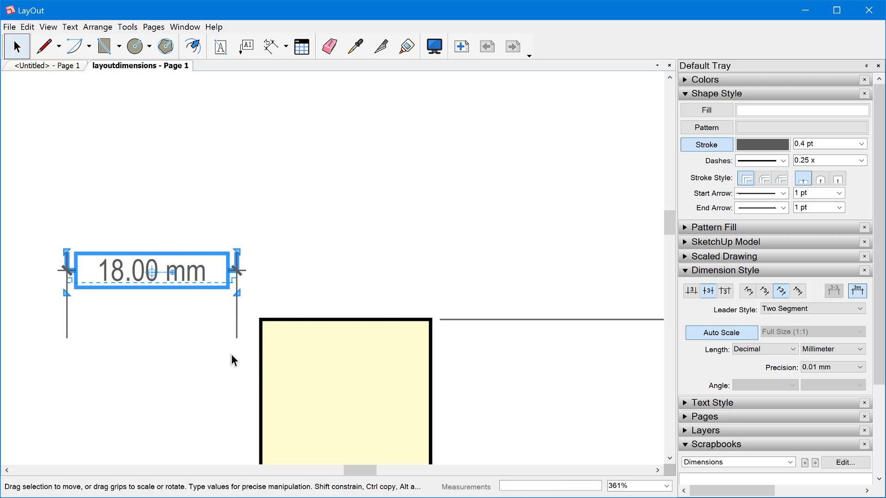
Raise the moved dimension's line above the start points of its extension lines.
double_click(205, 268)
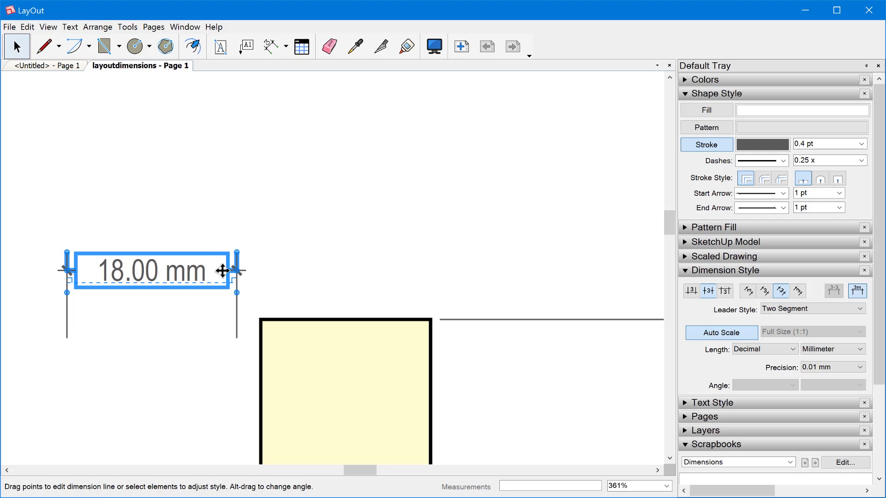
left_click_drag(236, 266, 237, 240)
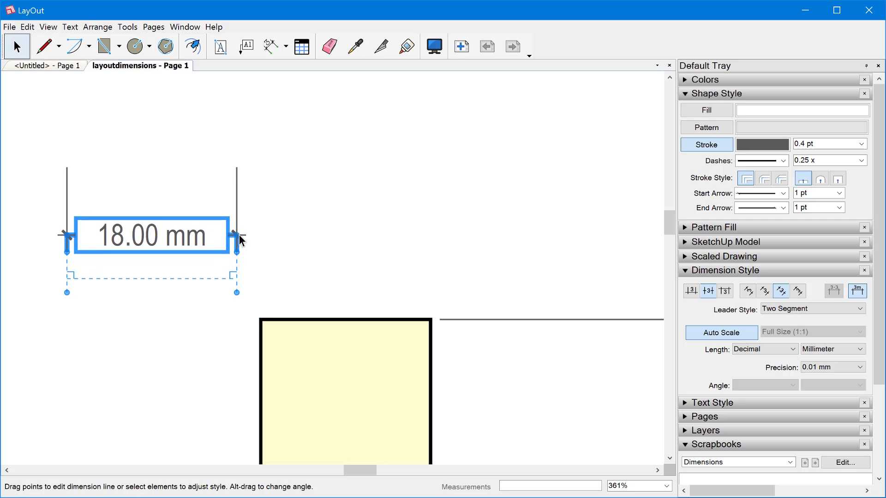
left_click(279, 222)
Delete the 298 mm vertical dimension beside the upright bar.
scroll(191, 225, "down", 2)
scroll(191, 220, "down", 5)
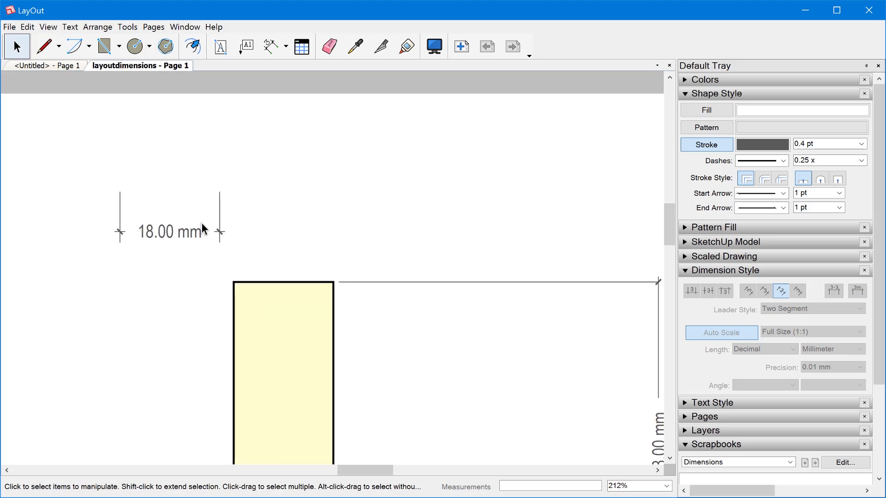
scroll(417, 408, "up", 1)
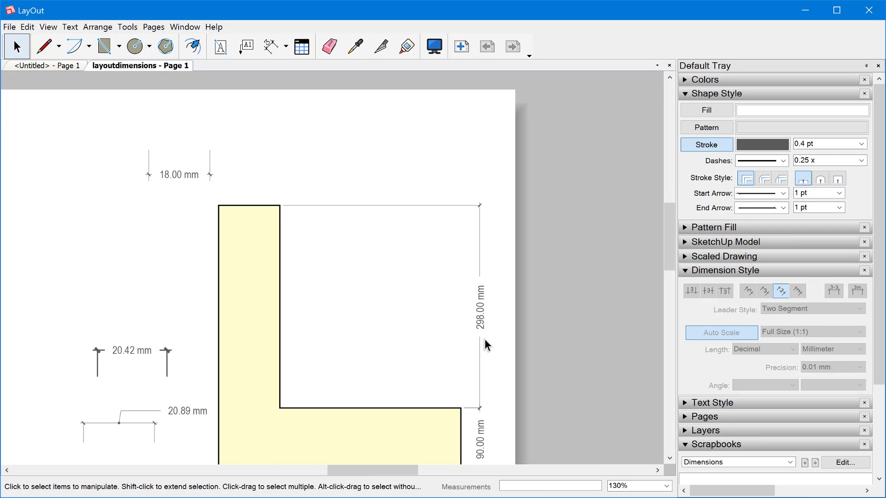
left_click(481, 326)
key("Delete")
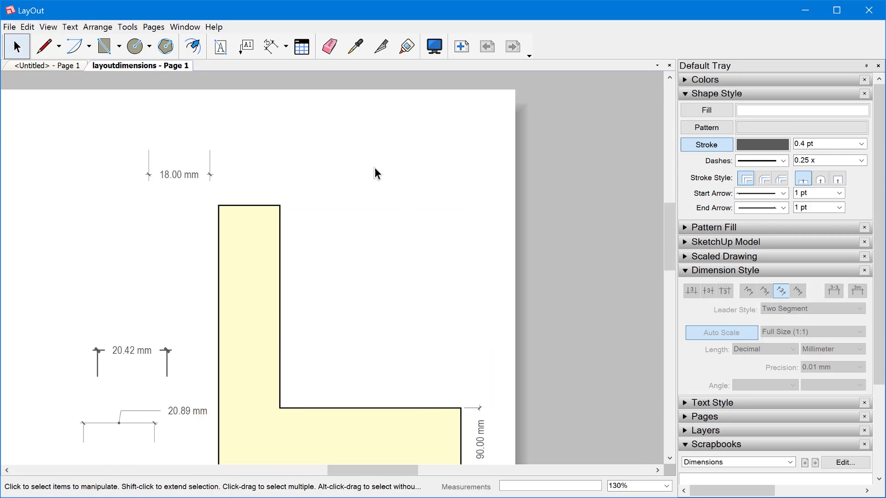
Add a vertical dimension from the upright bar's top-right corner to the horizontal arm's upper-right corner, with its line just outside the arm.
left_click(271, 46)
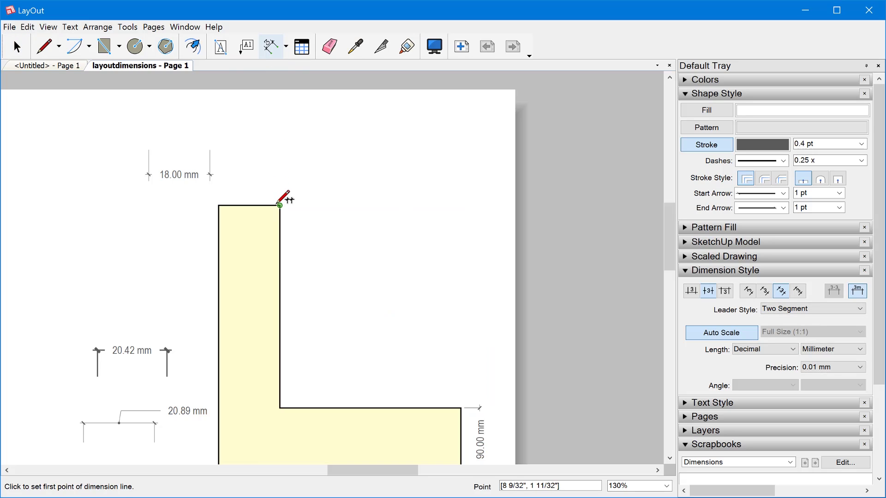
left_click(279, 206)
left_click(460, 407)
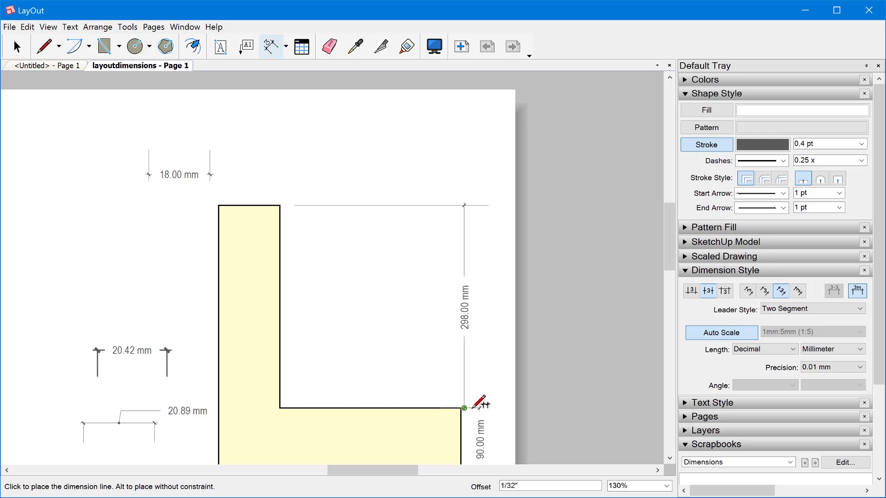
left_click(475, 407)
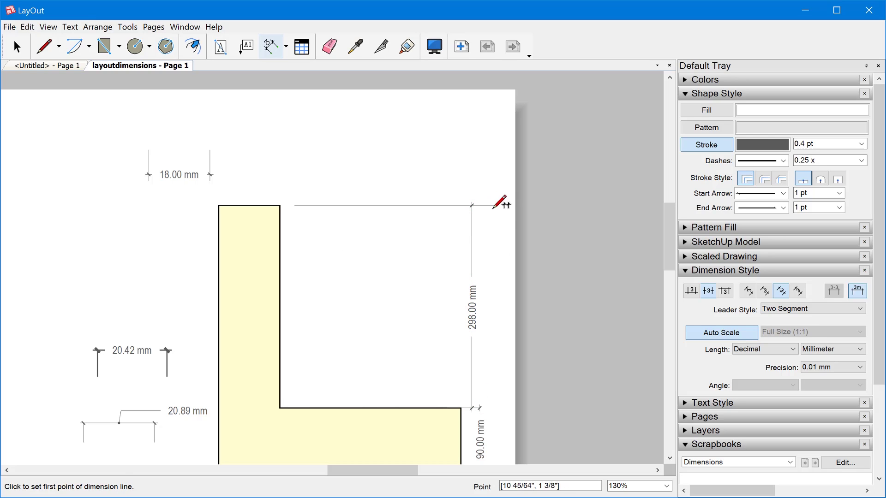
key("space")
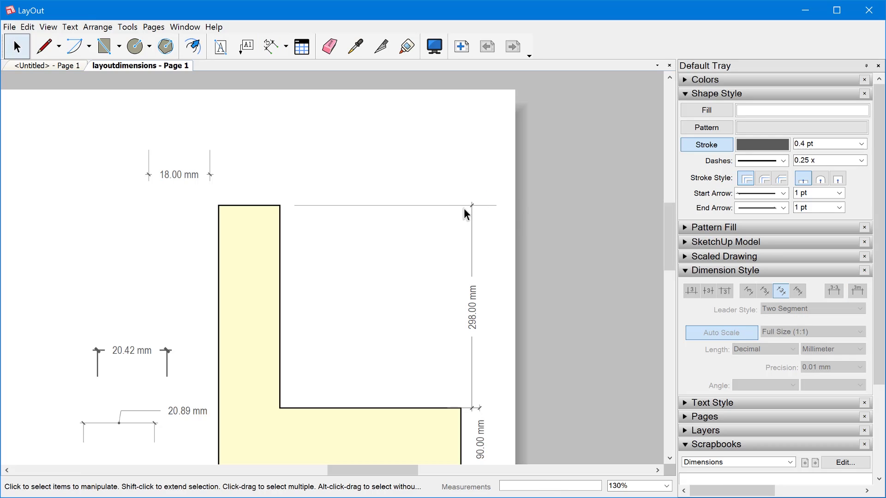
Delete the 90 mm vertical dimension at the end of the horizontal arm.
left_click(480, 439)
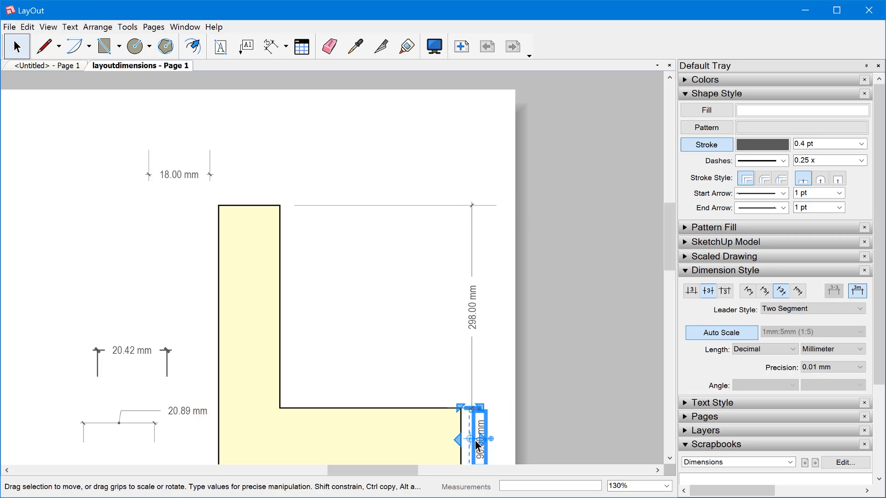
key("Delete")
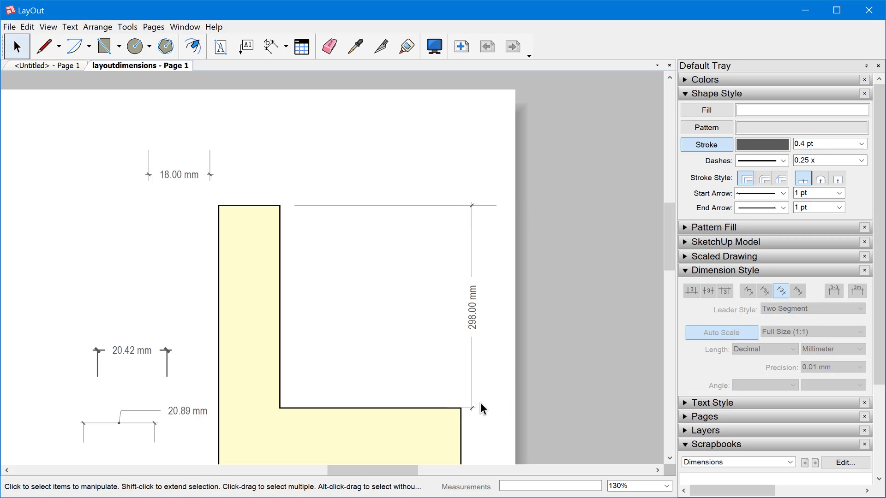
Move the 298 mm vertical dimension's line farther out, beyond the start of its lower extension line.
left_click(471, 366)
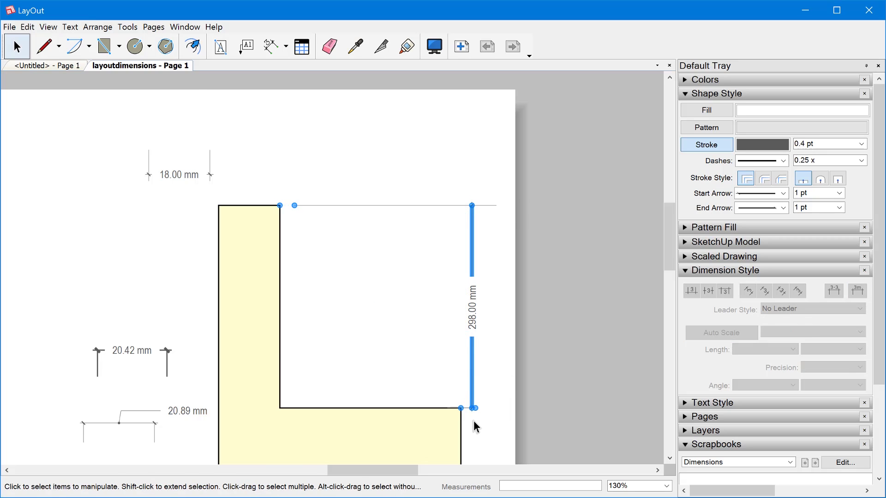
scroll(474, 421, "up", 3)
scroll(476, 413, "up", 3)
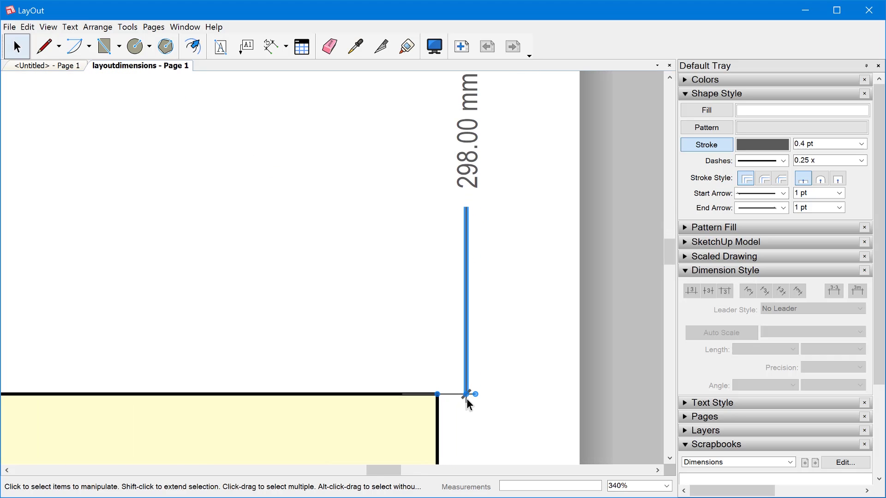
left_click_drag(467, 393, 491, 395)
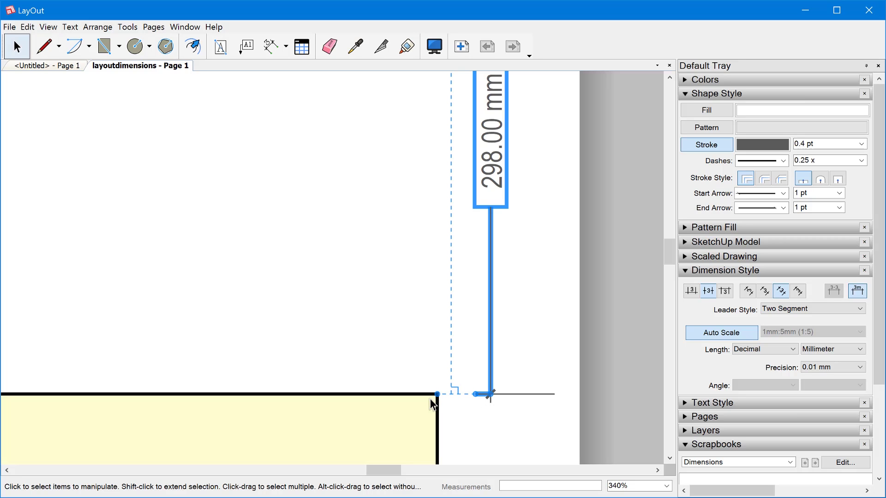
Raise the 90 mm dimension line above the bar beyond the start points of its extension lines.
scroll(480, 403, "down", 3)
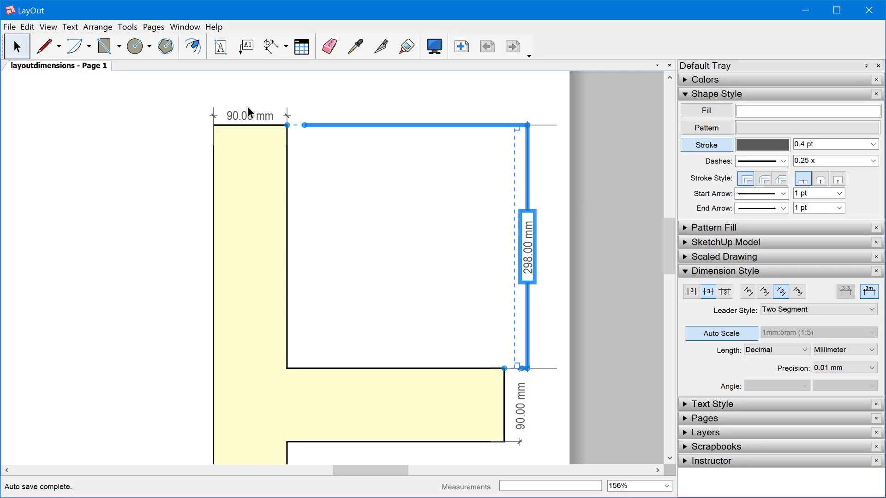
scroll(217, 105, "up", 2)
scroll(257, 84, "up", 2)
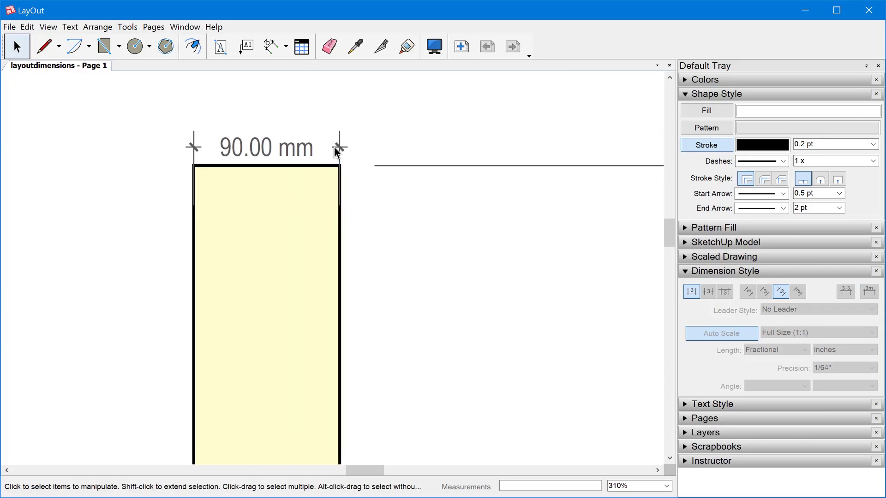
left_click(337, 151)
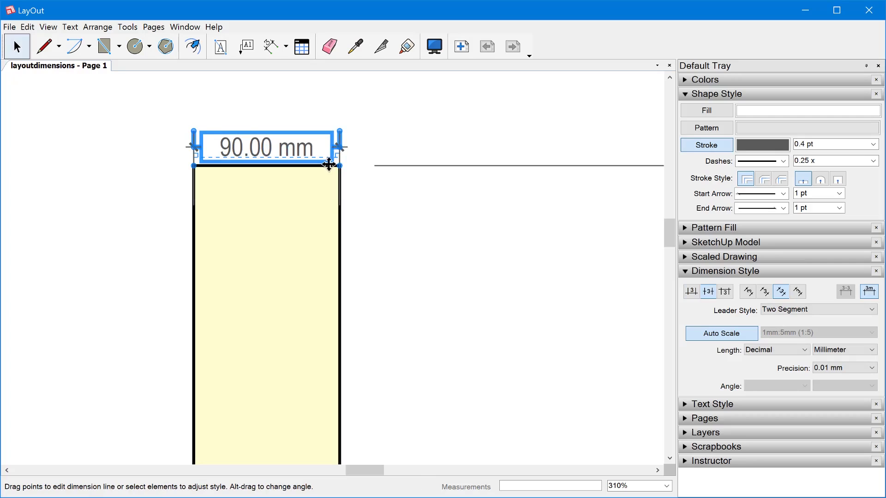
scroll(314, 146, "up", 2)
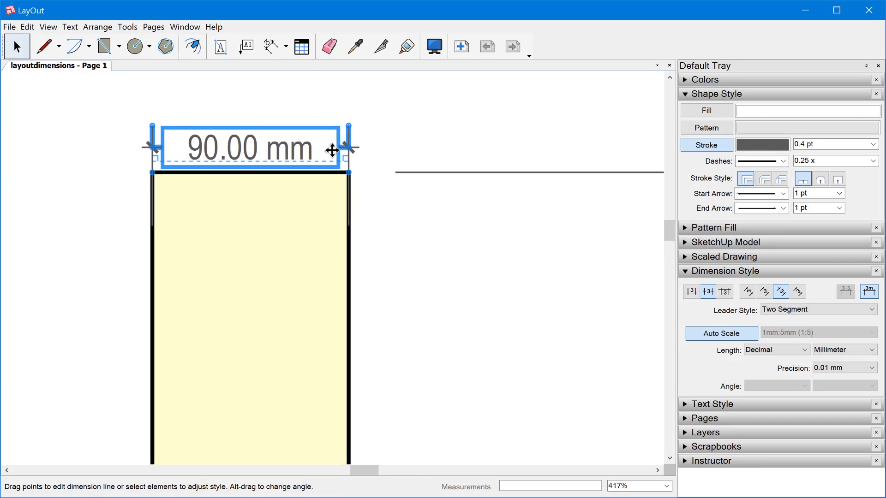
left_click_drag(349, 148, 347, 109)
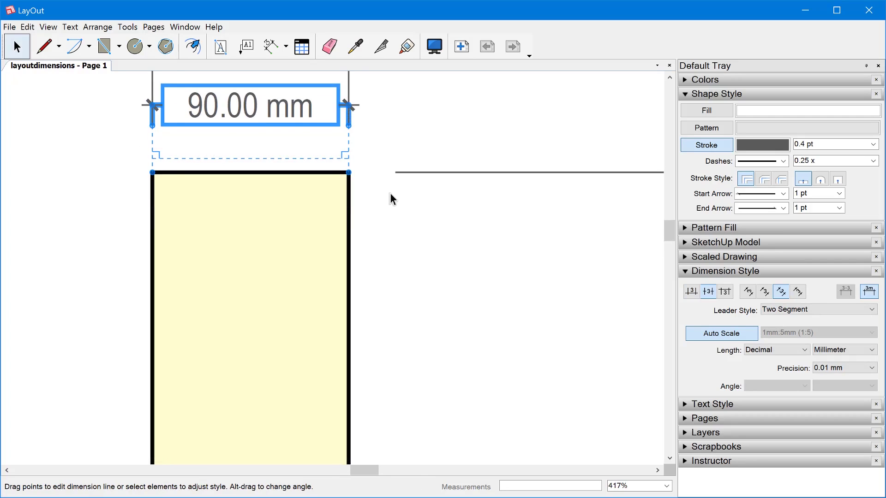
Compare the extension line gaps of the 90 mm dimensions above the upright bars in both drawings.
scroll(345, 232, "down", 3)
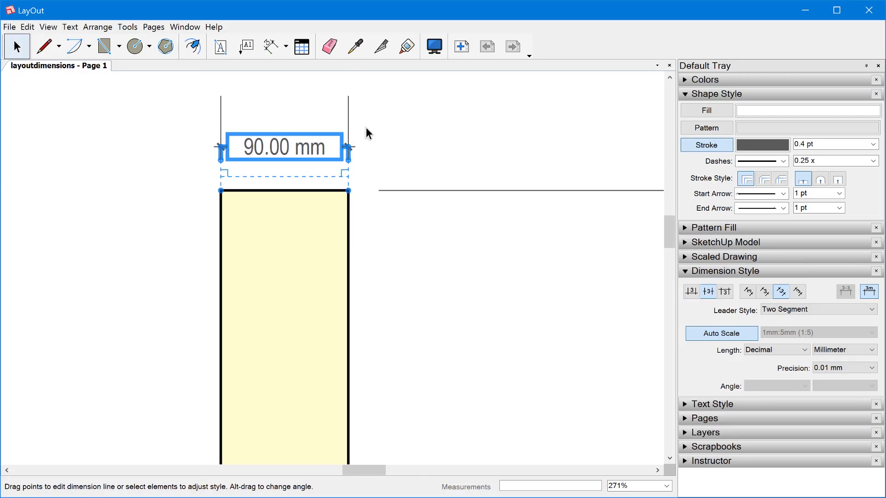
scroll(250, 159, "up", 2)
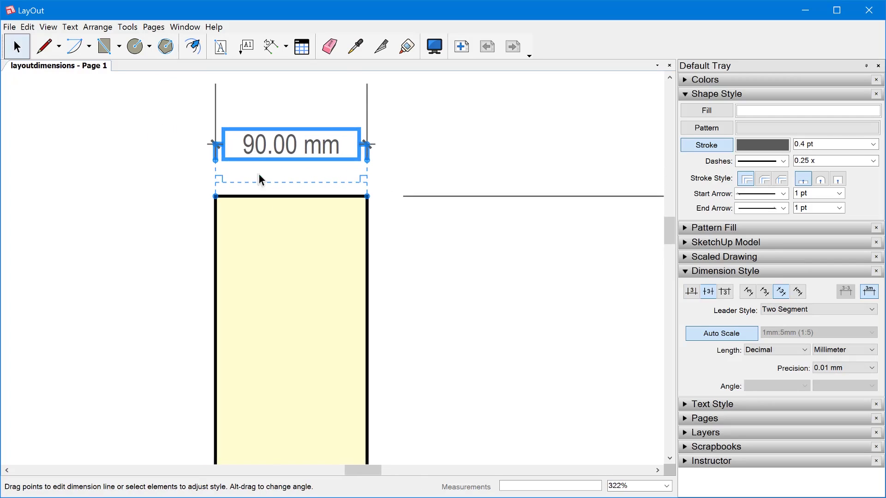
scroll(301, 178, "up", 3)
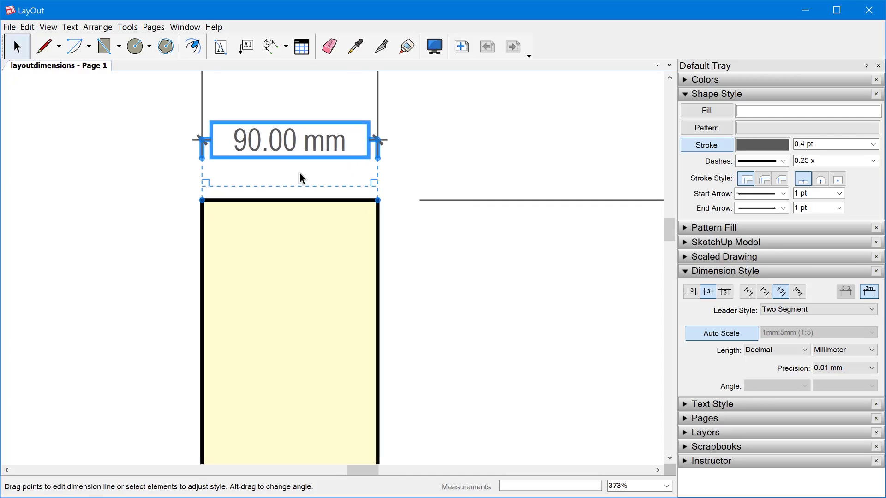
scroll(484, 168, "down", 10)
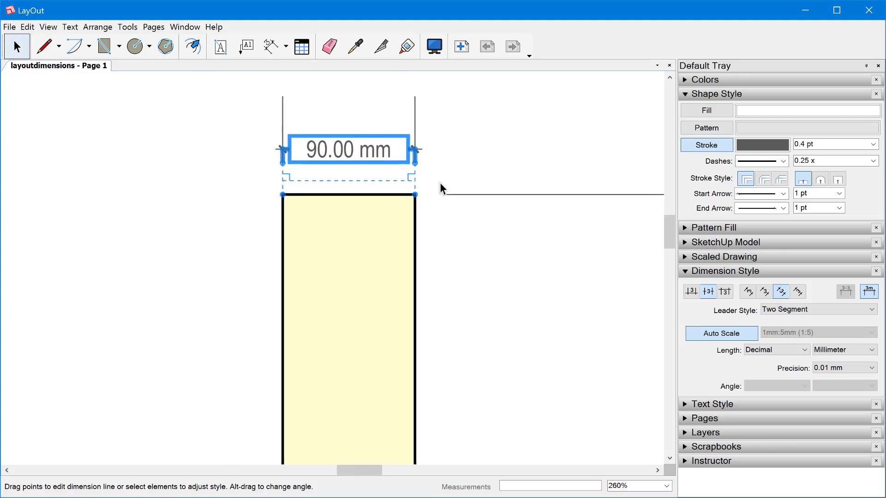
scroll(421, 166, "down", 3)
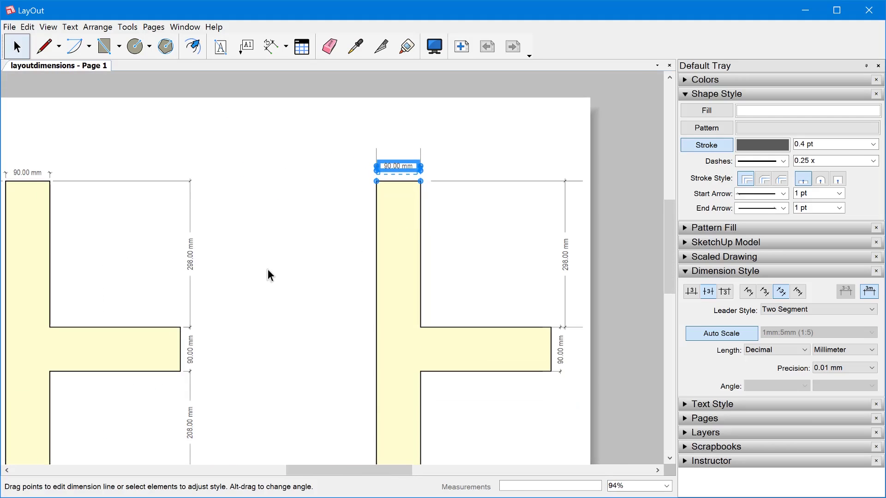
middle_click_drag(273, 272, 395, 259)
scroll(199, 173, "up", 6)
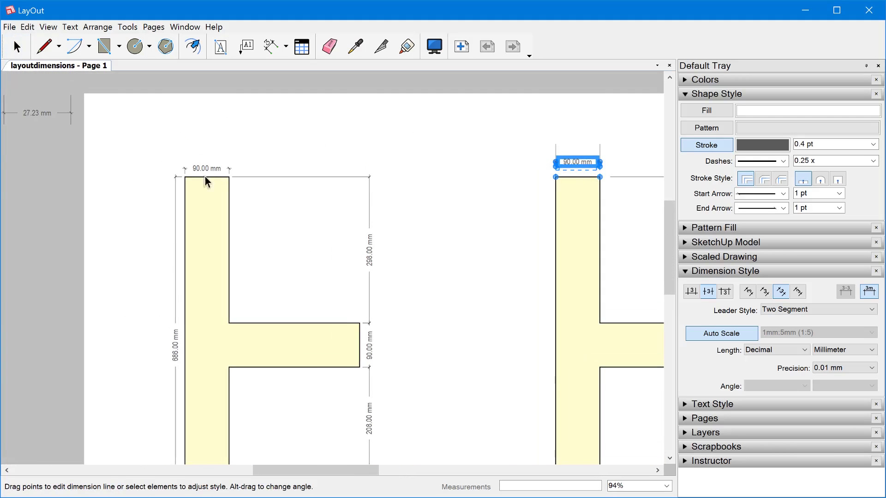
scroll(196, 171, "up", 4)
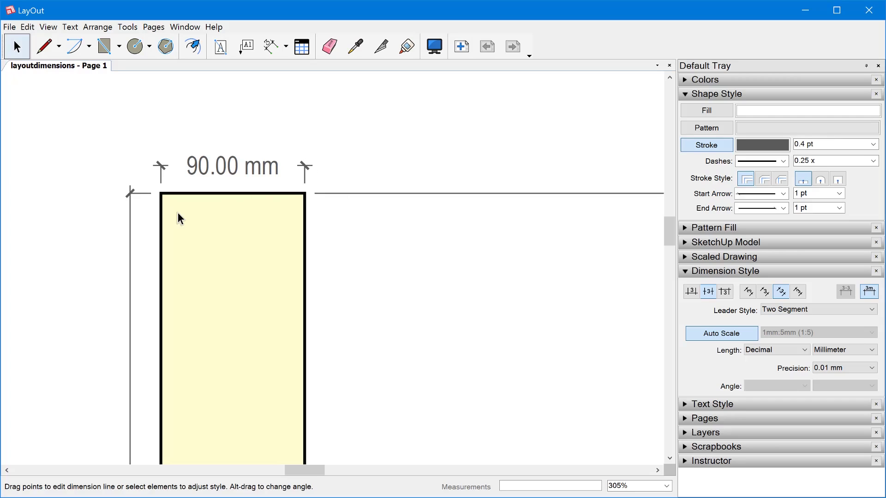
scroll(178, 210, "down", 5)
scroll(181, 195, "down", 6)
scroll(536, 194, "up", 4)
scroll(547, 185, "up", 8)
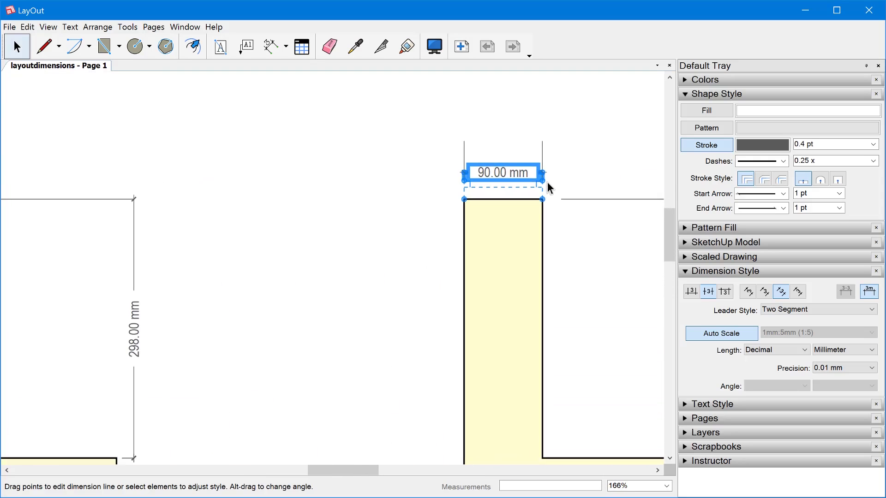
Move both extension line start points of the 90 mm dimension down to just above the bar's upper corners, leaving small matching gaps.
scroll(543, 175, "up", 5)
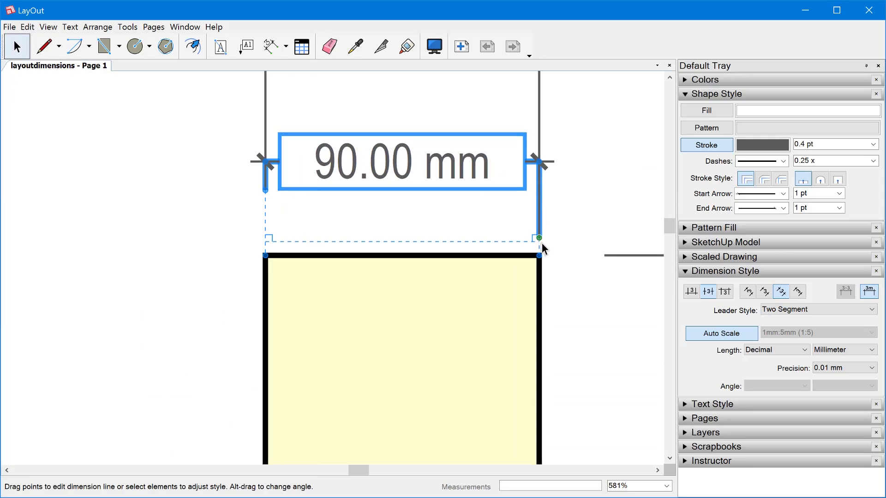
left_click_drag(540, 240, 540, 247)
left_click_drag(264, 190, 505, 235)
scroll(383, 342, "down", 3)
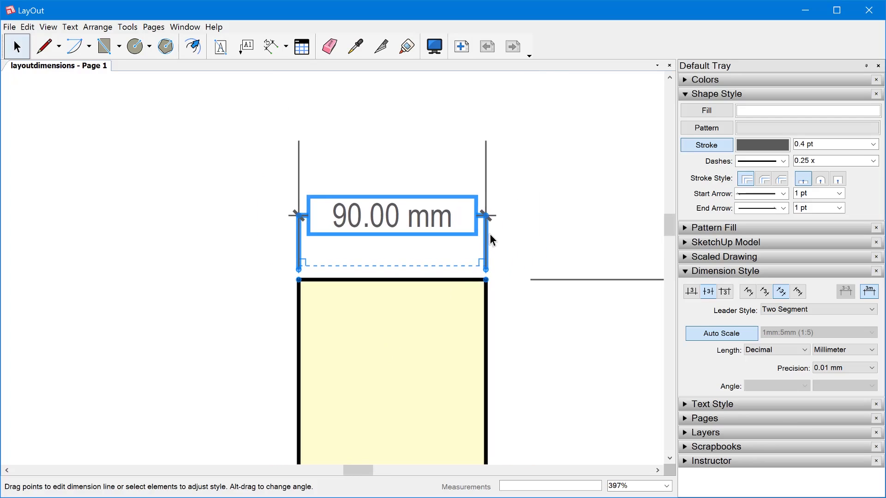
Remove the end arrow from both extension lines of the 90 mm dimension so they stop at the dimension line.
left_click(486, 236)
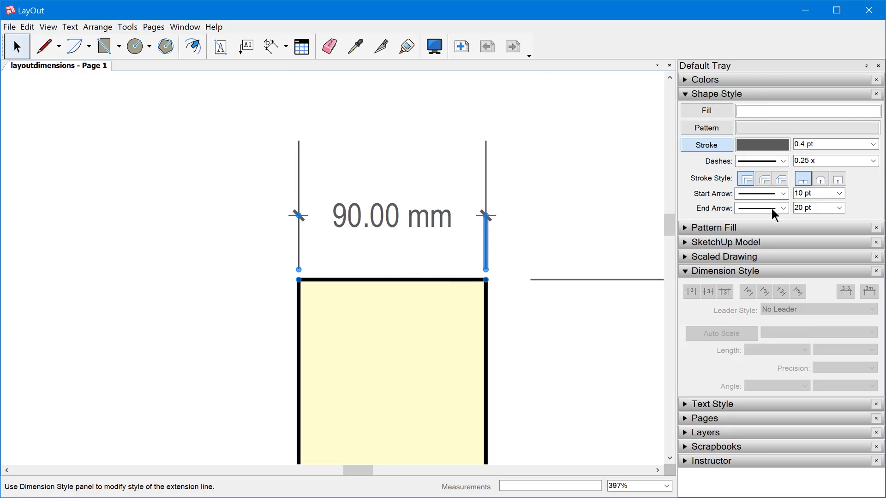
left_click(783, 209)
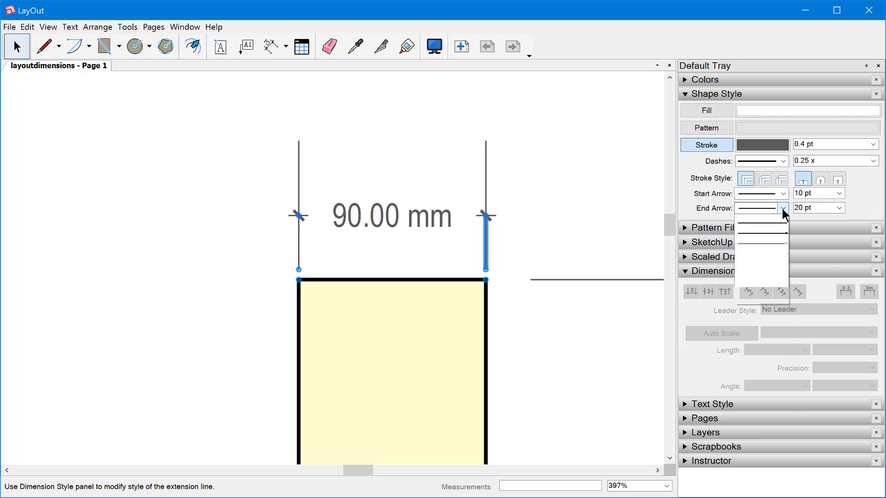
left_click(784, 220)
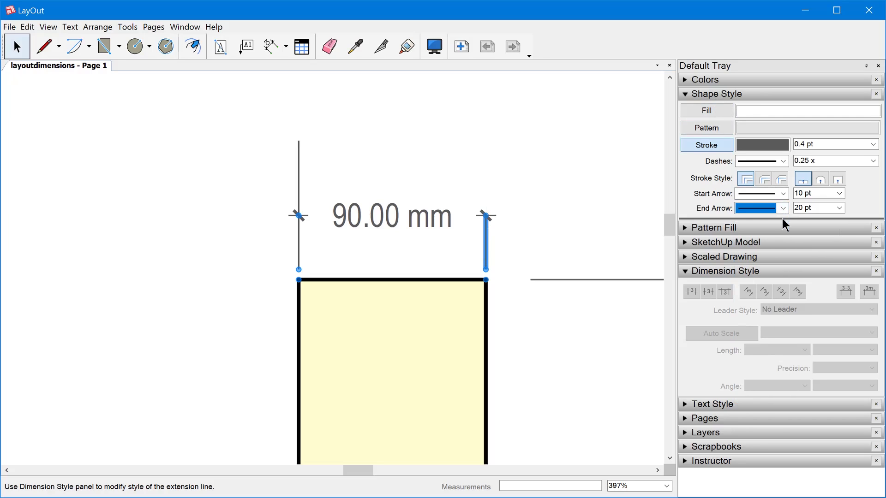
left_click(298, 238)
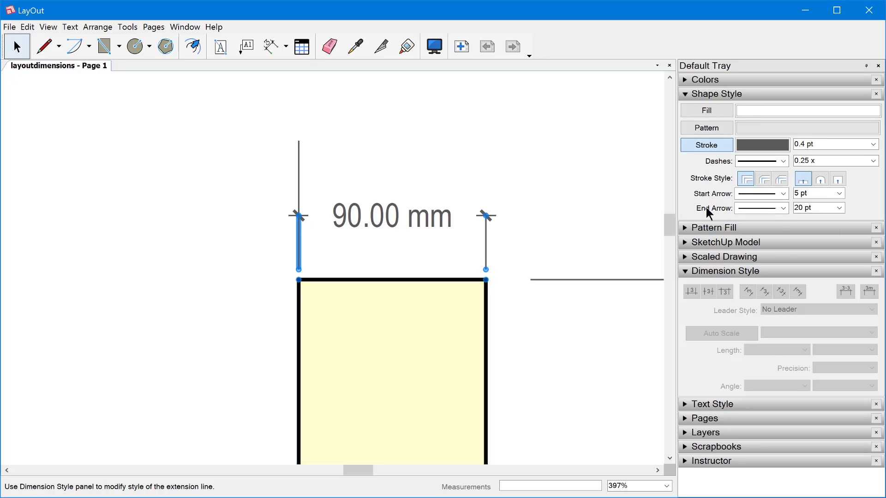
left_click(784, 208)
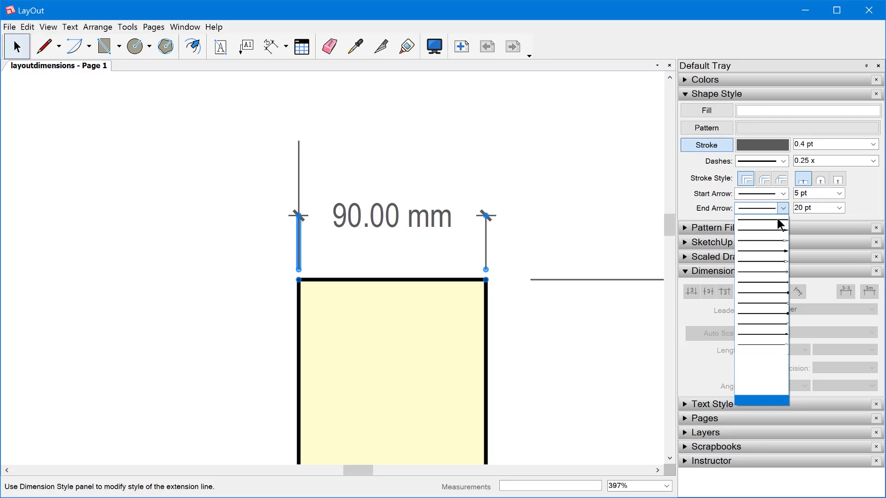
left_click(777, 220)
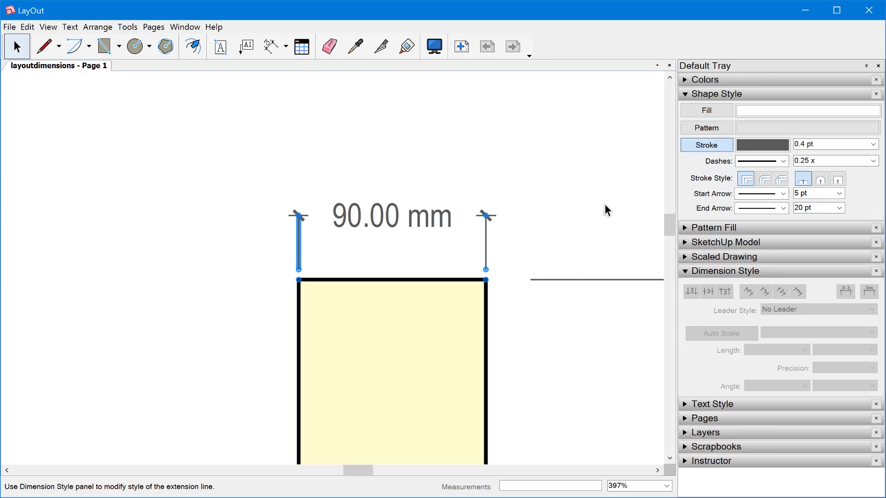
left_click(605, 204)
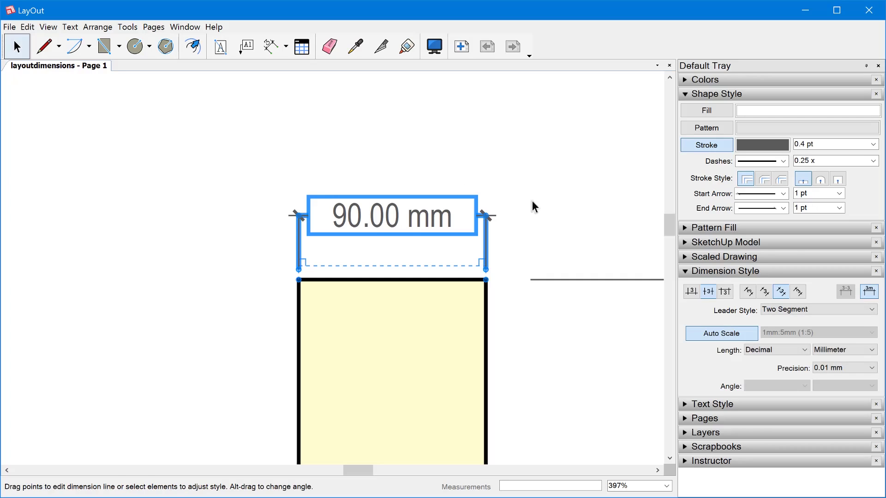
Set the stroke width of the 90 mm dimension above the bar to 1 pt.
scroll(300, 183, "down", 2)
left_click(272, 46)
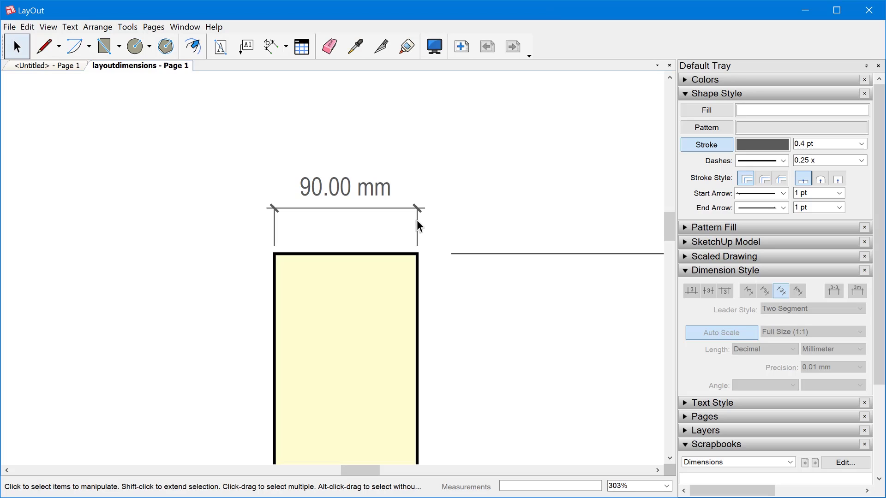
left_click(416, 220)
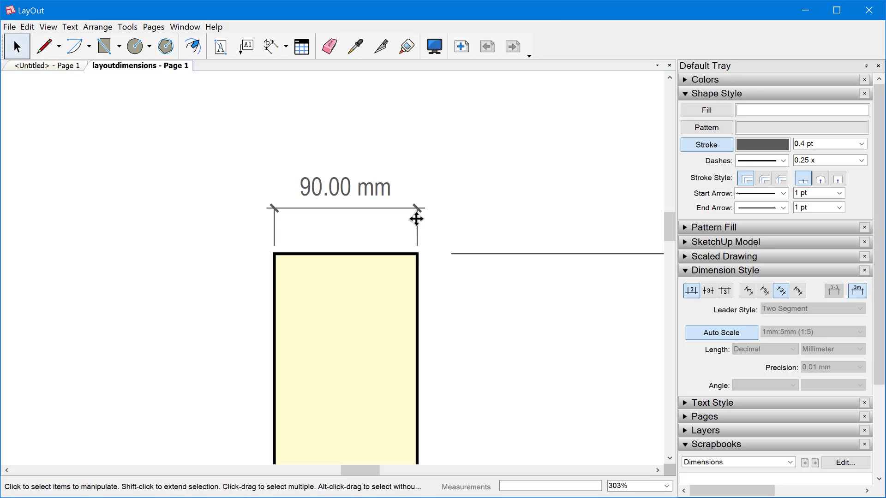
triple_click(831, 145)
type("1")
key("Return")
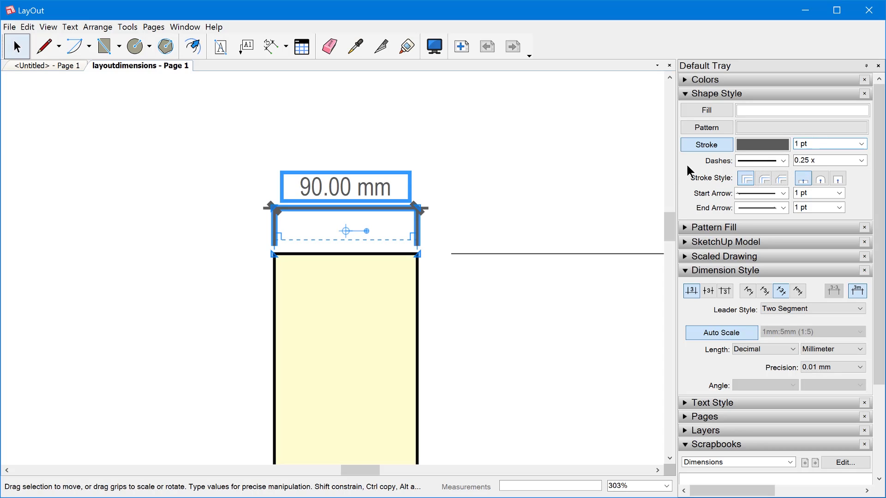
left_click(458, 207)
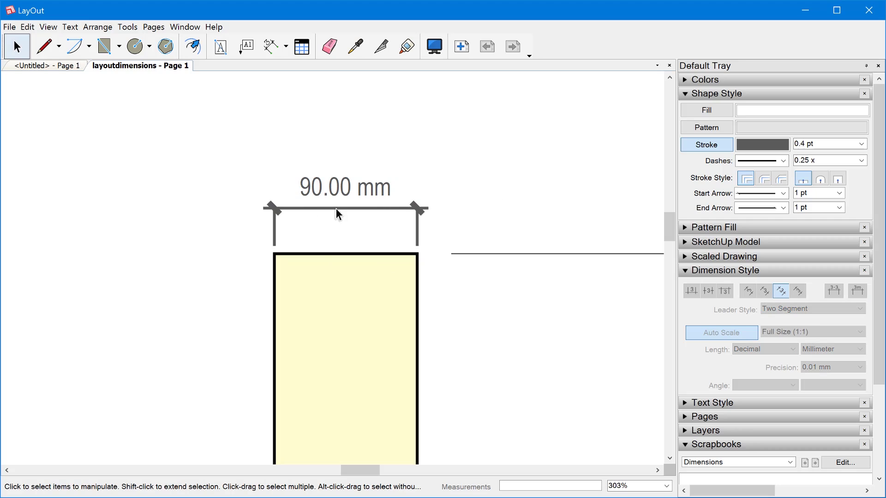
Give the 90 mm dimension line solid triangular arrowheads as both its start and end arrows.
left_click(369, 208)
left_click(782, 196)
left_click(777, 234)
left_click(787, 209)
left_click(780, 250)
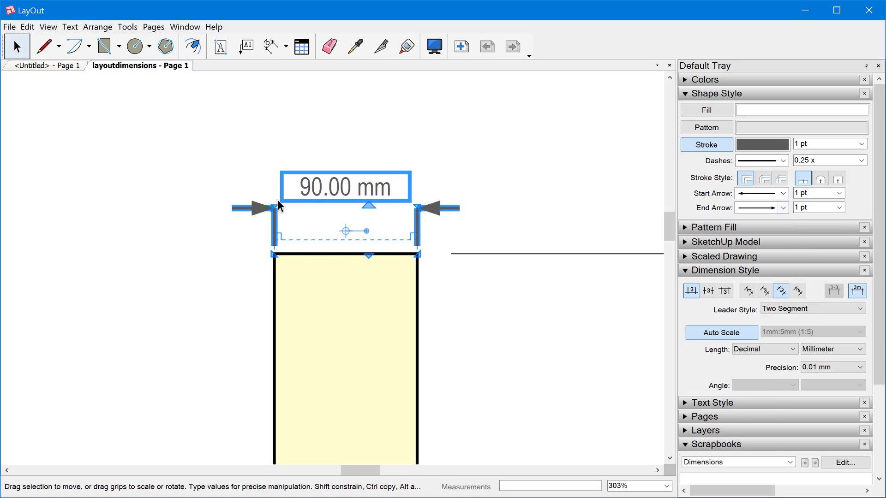
left_click(554, 216)
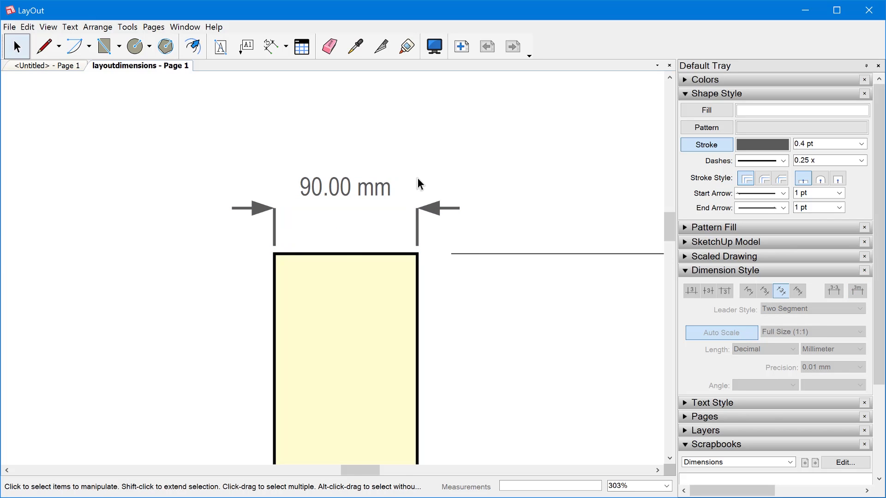
Isolate the right extension line of the 90 mm dimension and extend its start past the bar's corner with a 20 pt start arrow.
left_click(416, 223)
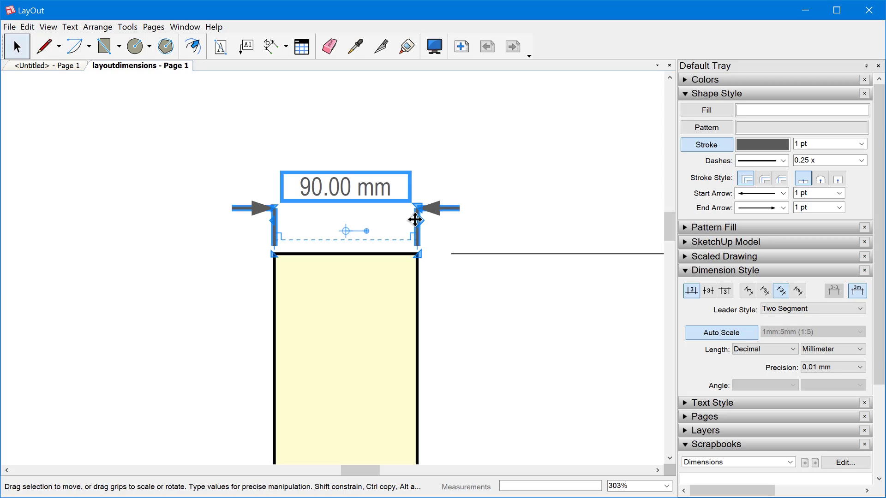
left_click(568, 226)
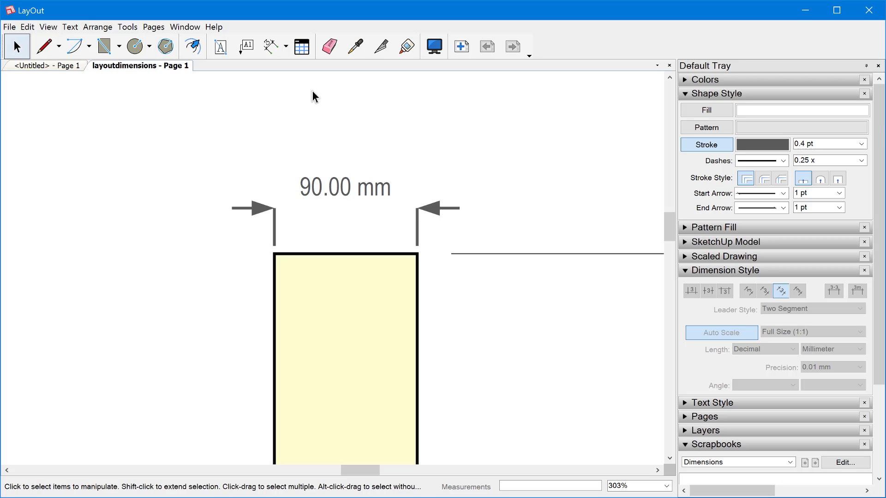
left_click(271, 46)
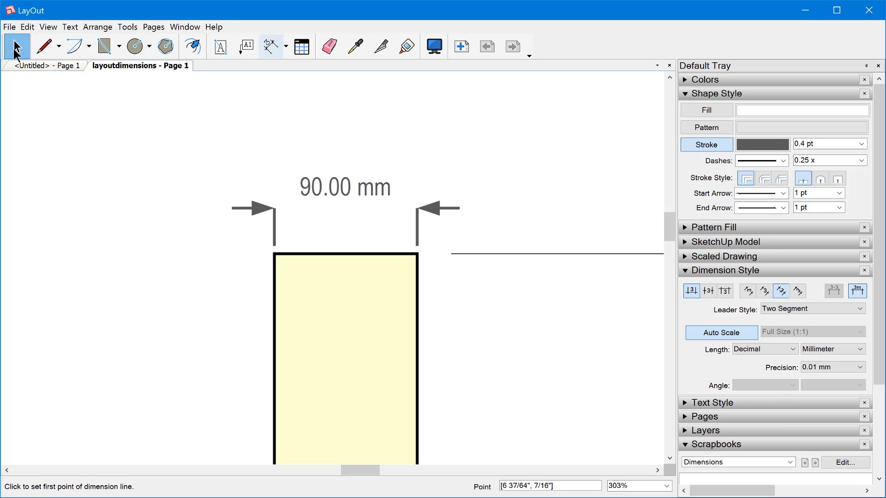
left_click(16, 48)
left_click(416, 223)
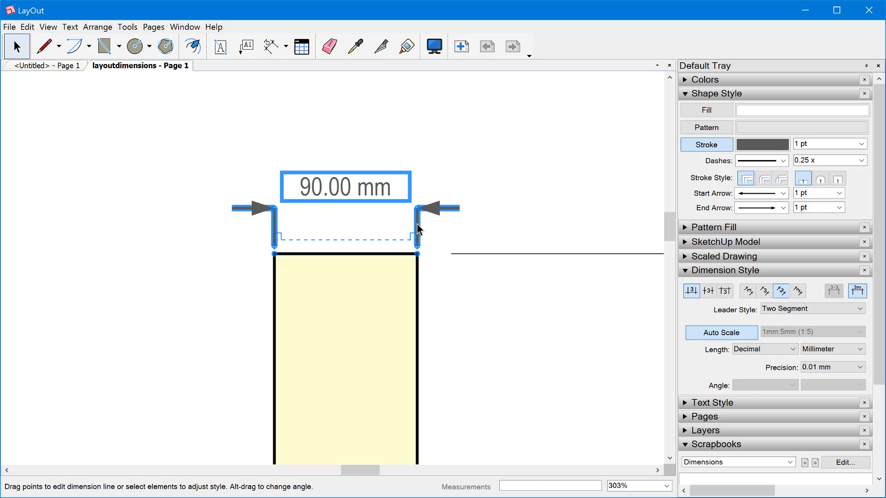
double_click(418, 231)
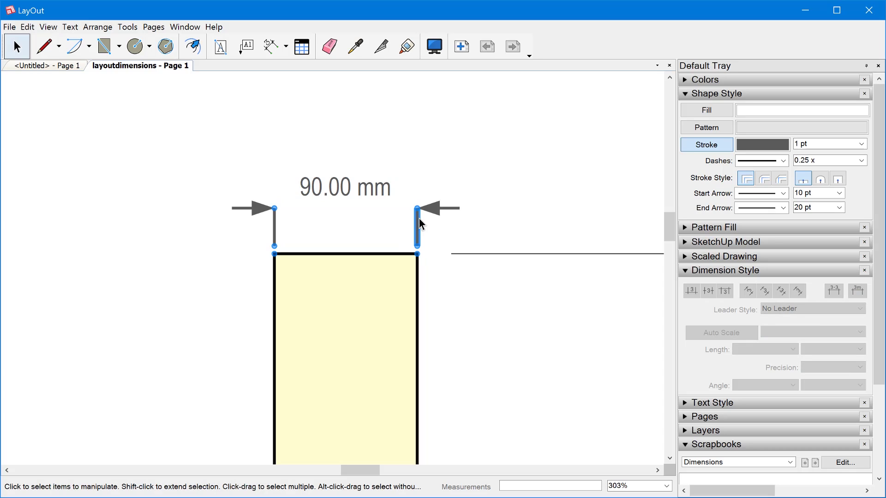
double_click(419, 231)
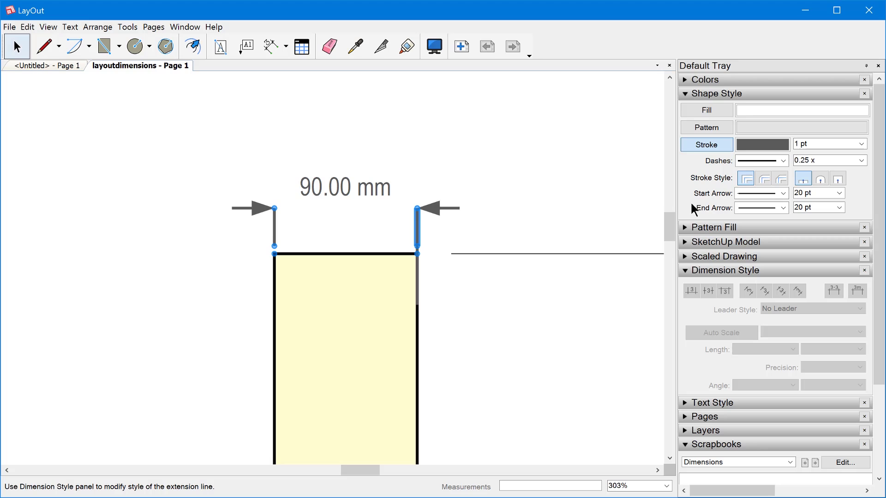
Give the right extension line an overshoot end arrow style past the dimension line, try its size at 10 pt and restore 20 pt.
scroll(426, 239, "up", 4)
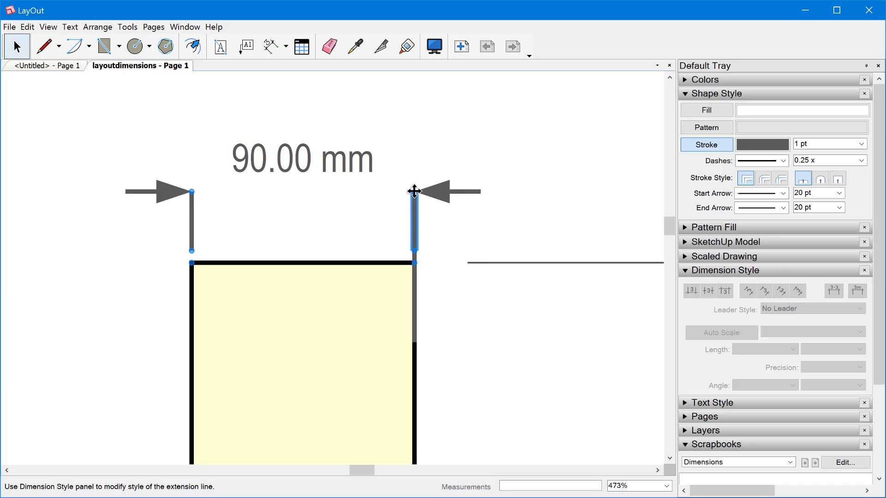
left_click(784, 208)
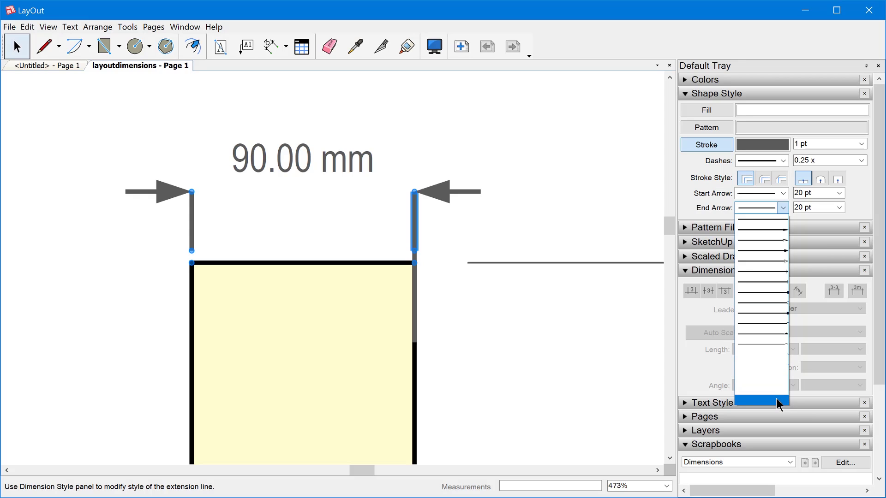
left_click(777, 398)
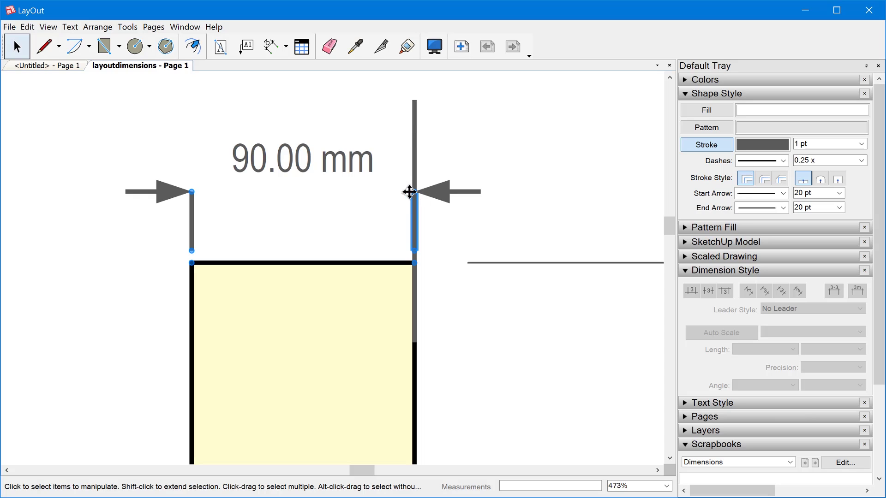
left_click(815, 206)
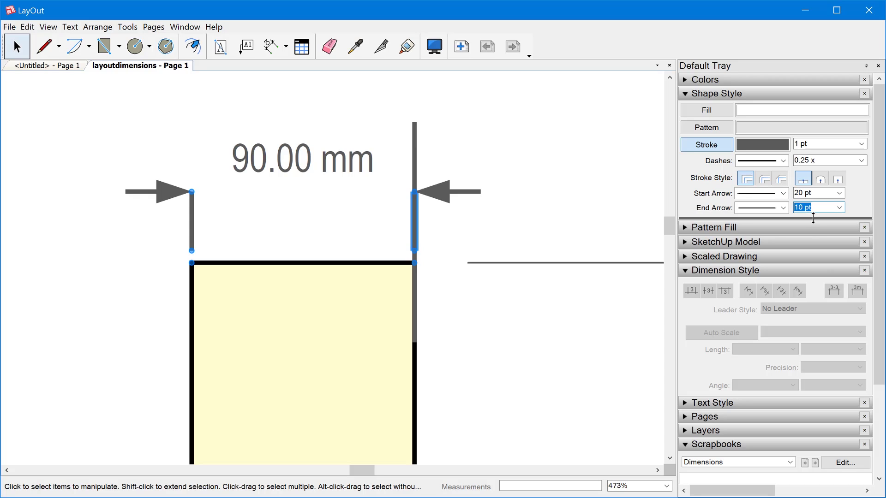
left_click(825, 207)
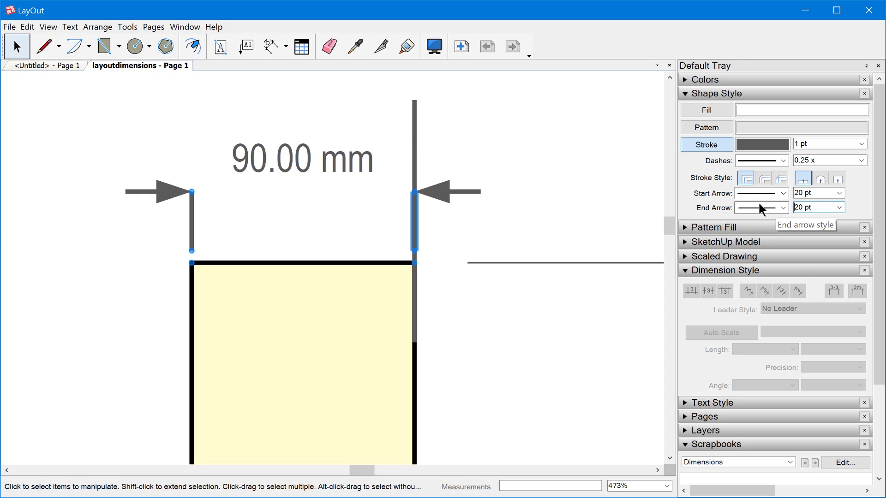
scroll(501, 212, "down", 2)
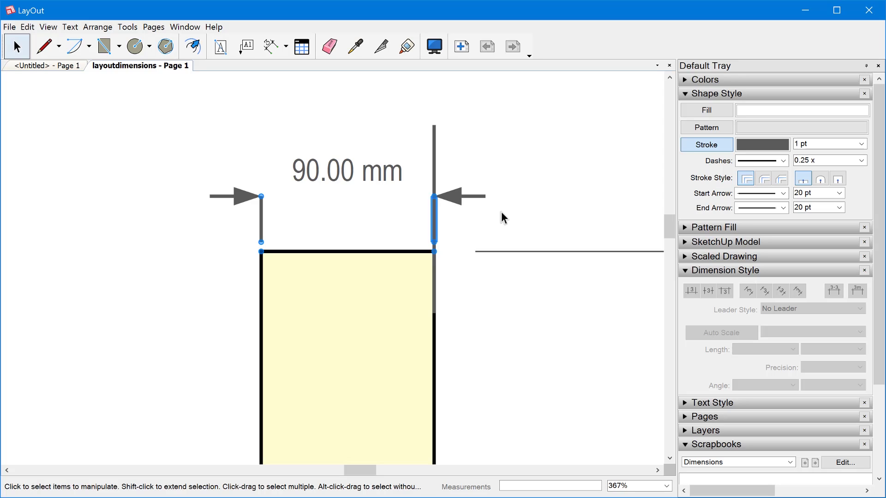
Give the right extension line of the 90 mm dimension a filled-circle start arrow, change its size and isolate the left extension line.
left_click(784, 194)
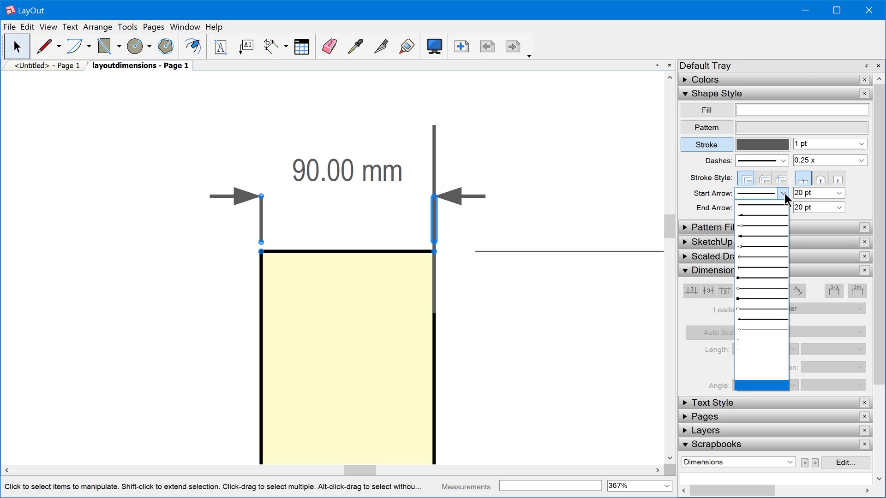
left_click(778, 278)
left_click(821, 192)
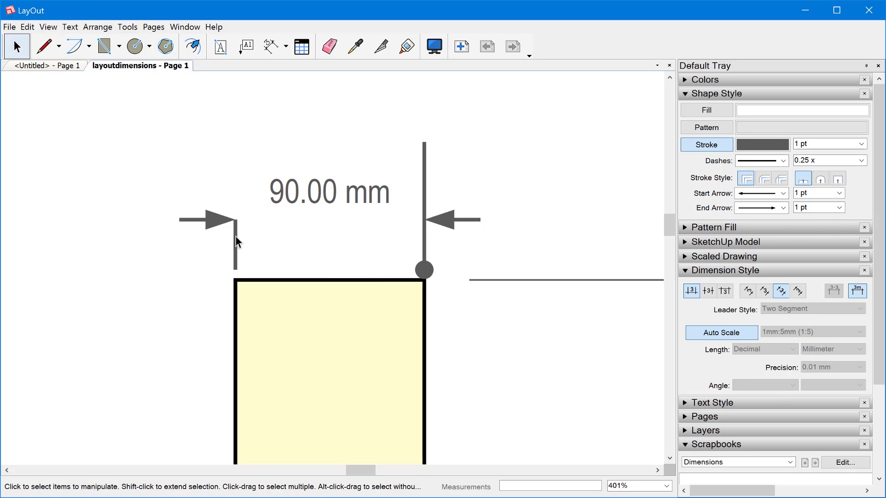
double_click(236, 237)
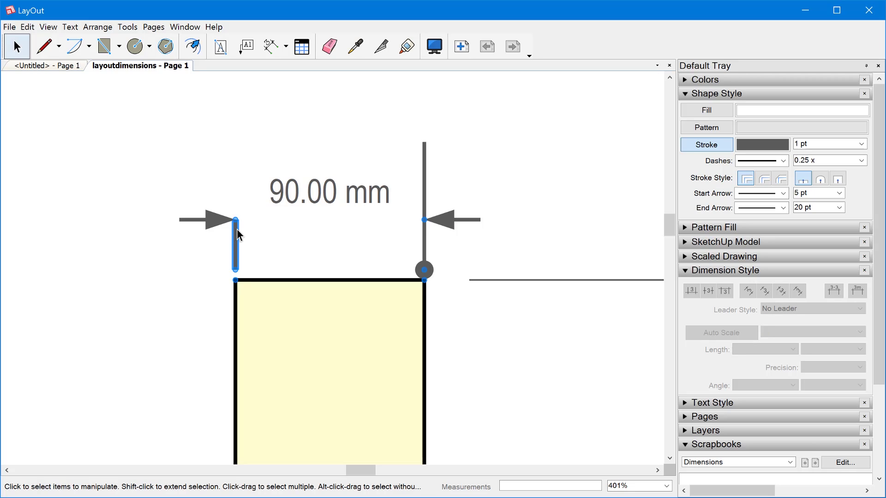
Undo the extension-line, arrowhead and stroke-width changes made to the 90 mm dimension above the bar.
key("ctrl+z")
key("ctrl+z")
key("ctrl+z")
key("ctrl+z")
key("ctrl+z")
key("ctrl+z")
key("ctrl+z")
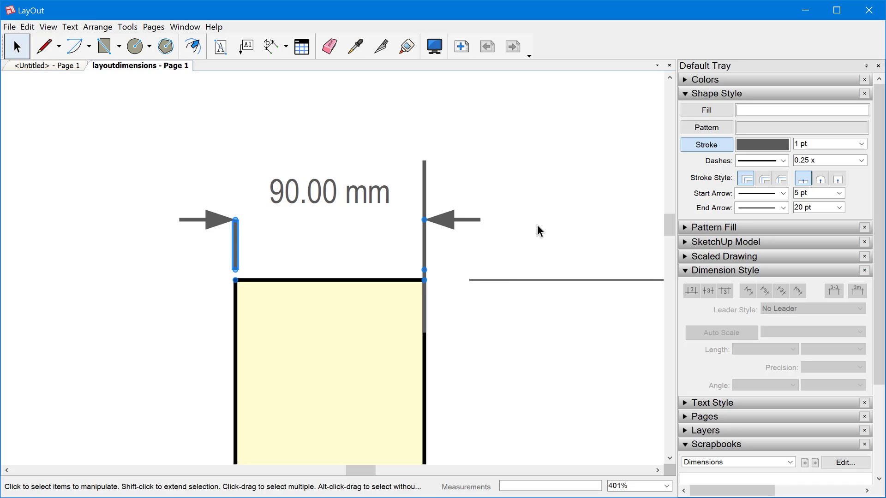
key("ctrl+z")
key("ctrl+z")
key("ctrl+z")
key("ctrl+z")
key("ctrl+z")
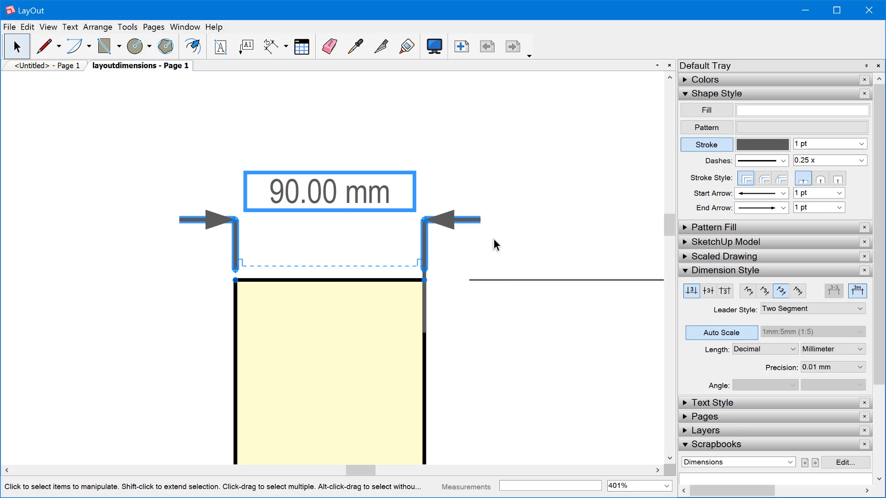
key("ctrl+z")
key("ctrl+z")
key("ctrl+z")
key("ctrl+z")
key("ctrl+z")
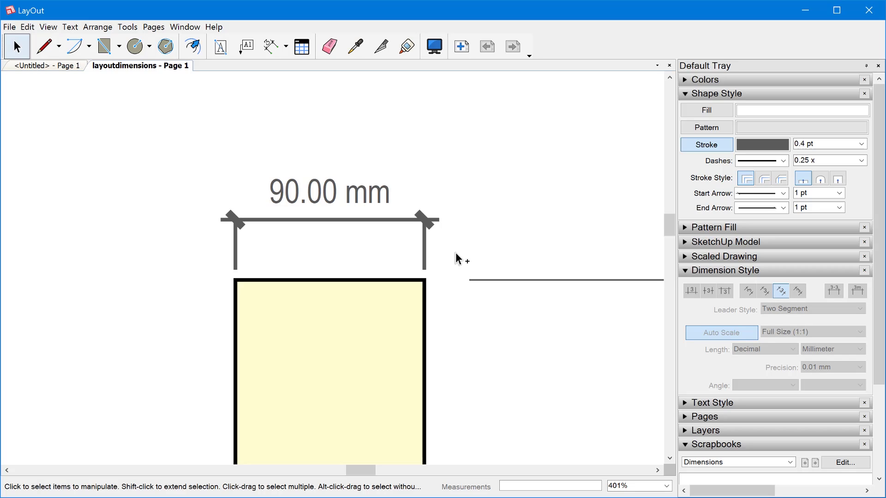
key("ctrl+z")
key("ctrl+z")
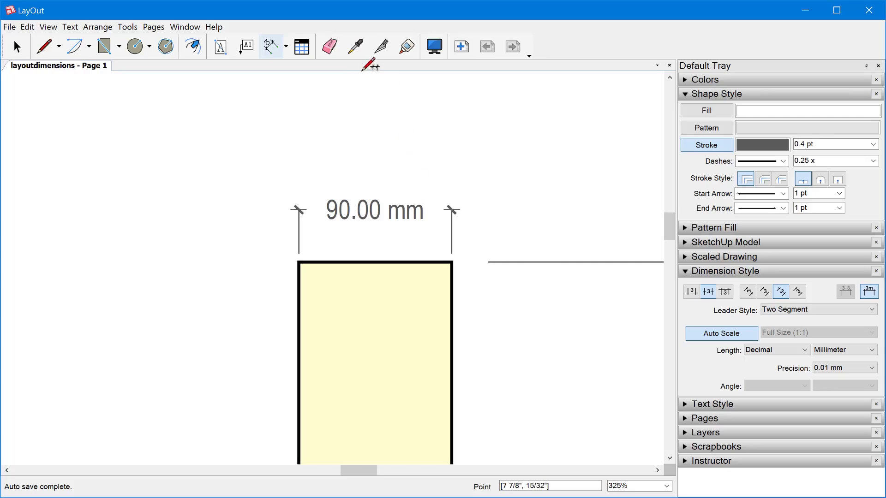
Sample the style of the 90 mm dimension and place a horizontal linear dimension about 20 mm long in the empty area between the two drawings.
left_click(355, 46)
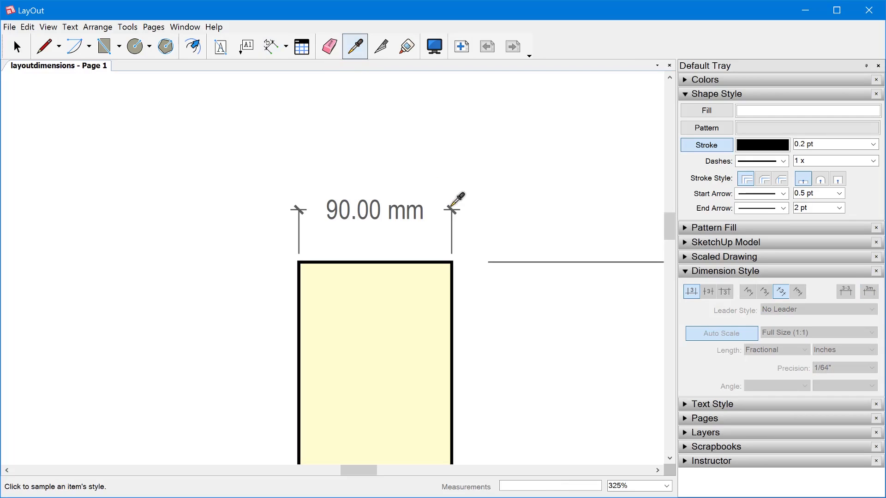
left_click(413, 213)
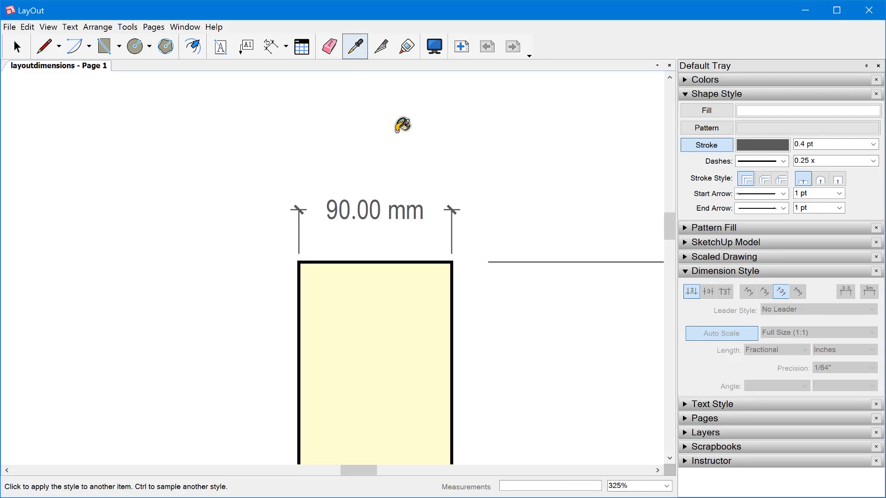
scroll(372, 188, "down", 5)
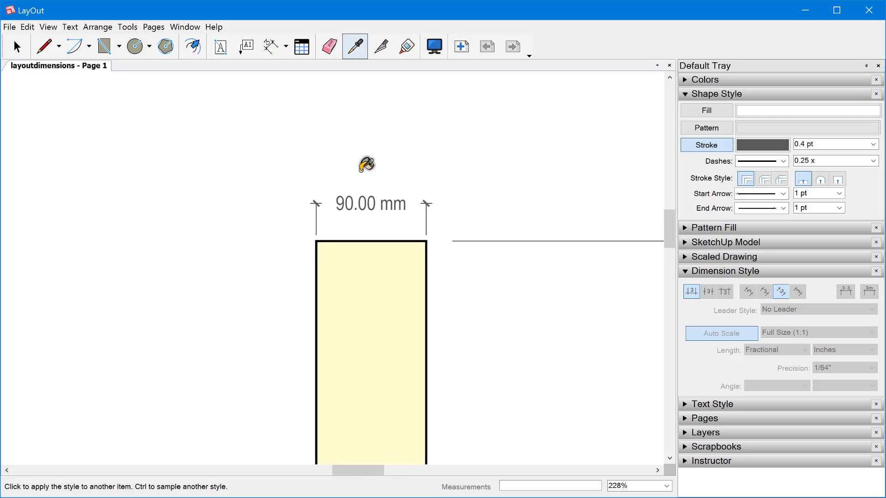
scroll(365, 184, "down", 4)
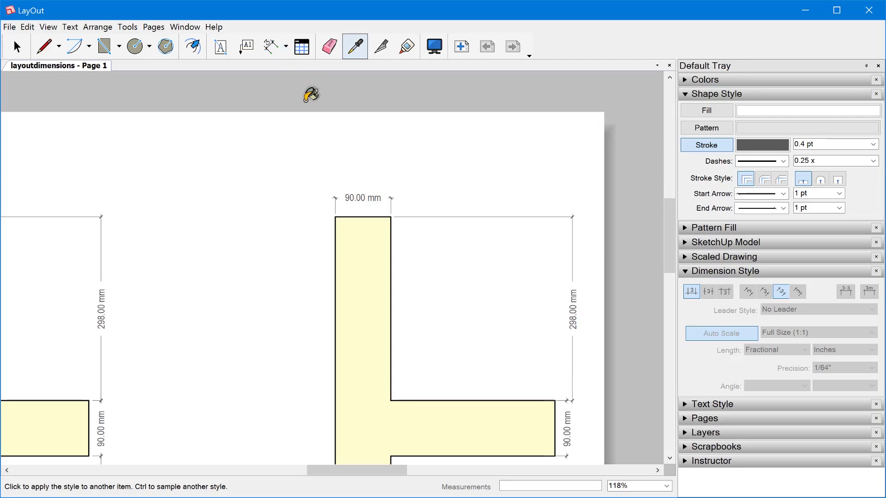
left_click(271, 48)
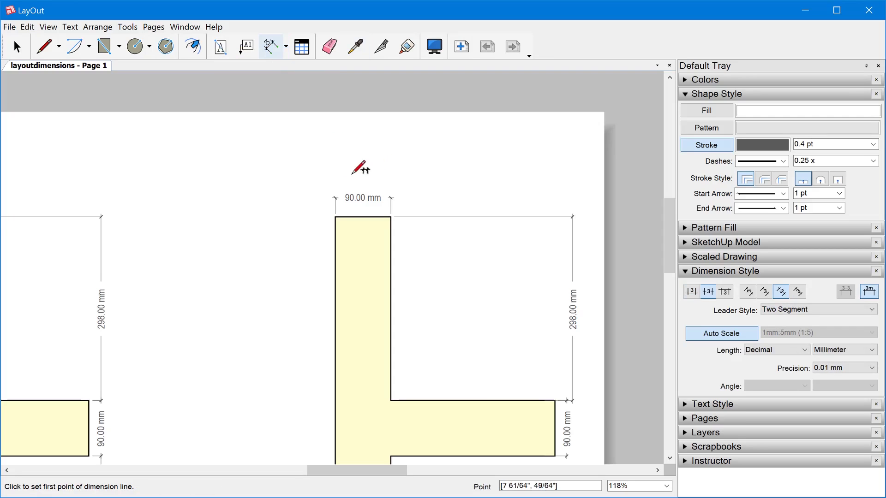
left_click(184, 205)
left_click(246, 205)
left_click(248, 185)
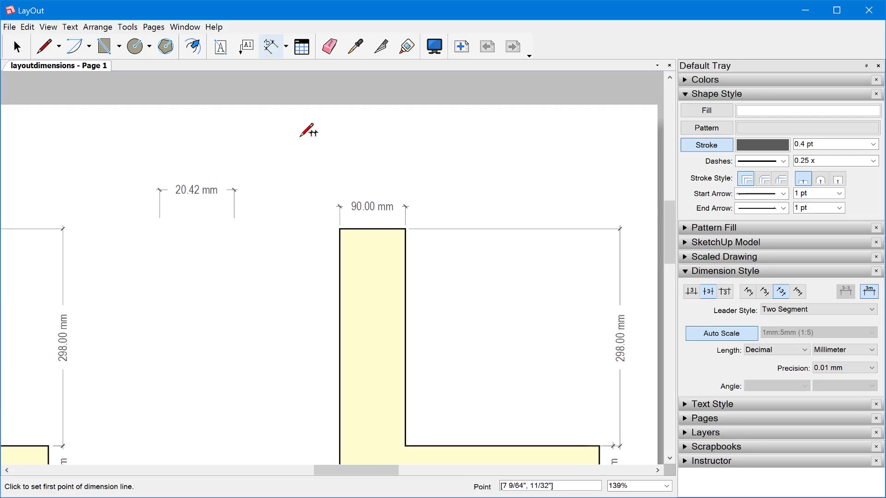
Delete the dimension above the vertical bar, the 298 mm dimension and the middle arm's 90 mm dimension from the right-hand drawing.
scroll(323, 148, "down", 2)
key("space")
left_click(347, 179)
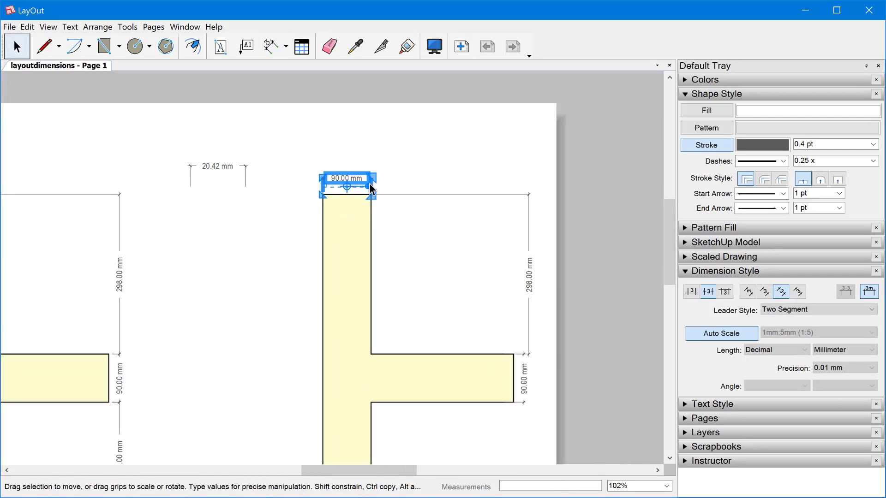
key("Delete")
left_click(529, 277)
key("Delete")
left_click(522, 395)
key("Delete")
Place a linear dimension across the top edge of the vertical bar, just above it.
left_click(271, 46)
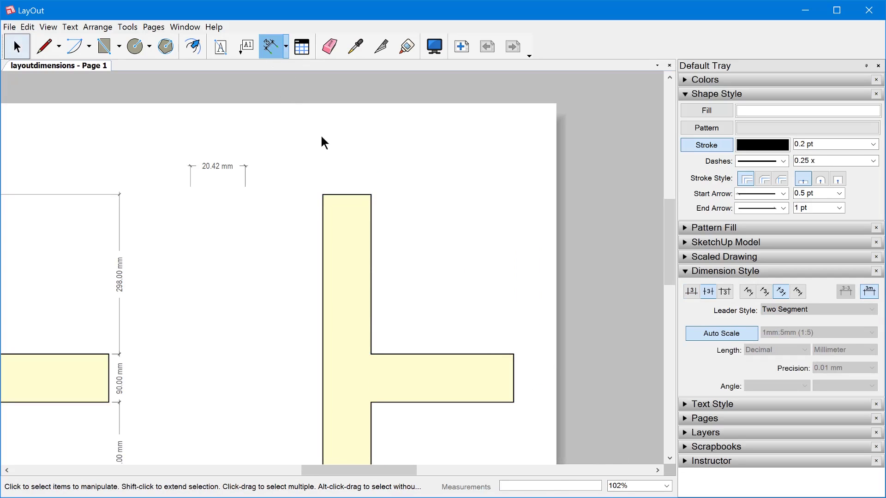
left_click(323, 194)
left_click(371, 194)
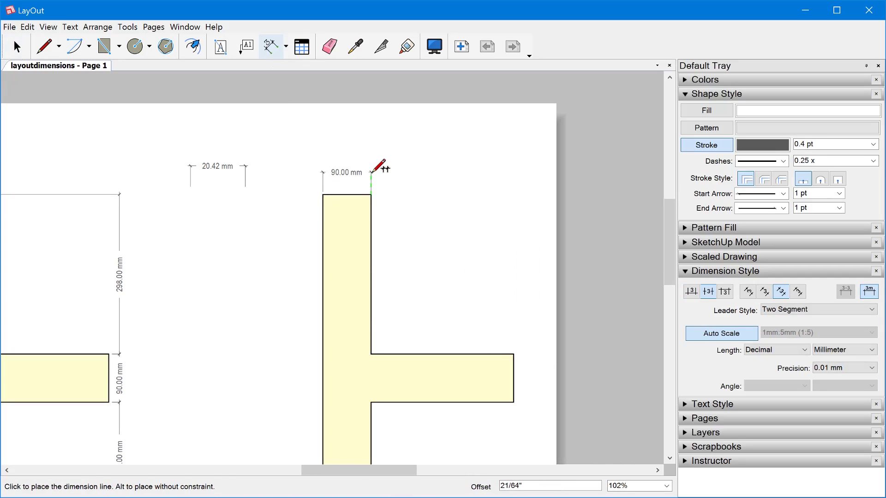
left_click(373, 180)
Place a vertical dimension from the bar's top right corner to the middle arm's upper right corner, just beyond the arm's end.
left_click(371, 194)
left_click(513, 354)
left_click(529, 353)
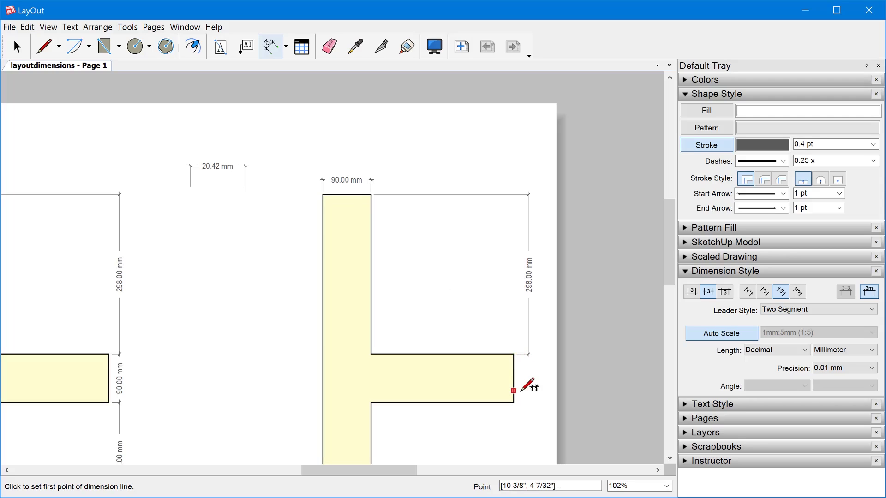
Continue the vertical dimension chain at the same offset for the middle arm, the gap below it and the lower arm.
middle_click_drag(528, 386, 470, 245)
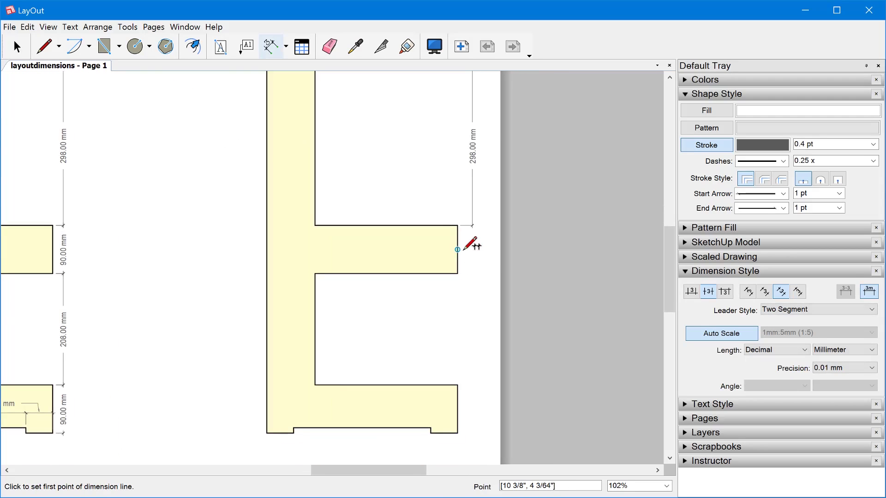
scroll(471, 244, "up", 2)
scroll(467, 234, "down", 4)
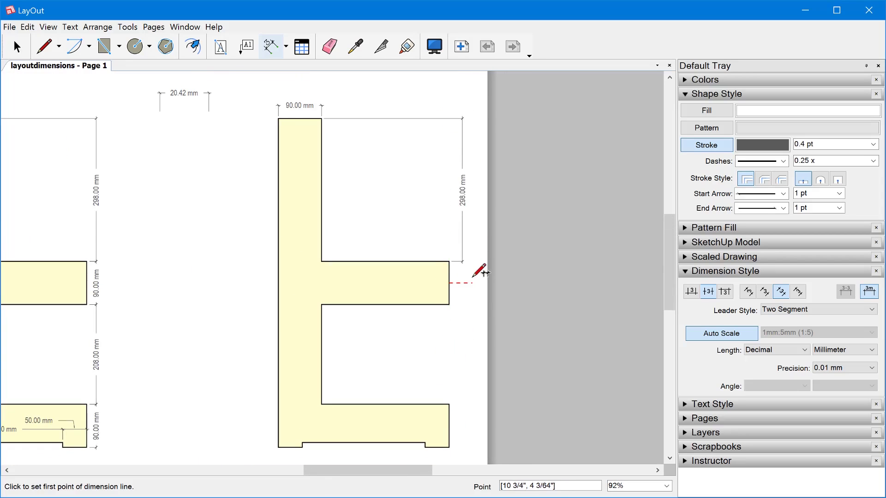
scroll(463, 261, "up", 1)
scroll(469, 251, "up", 1)
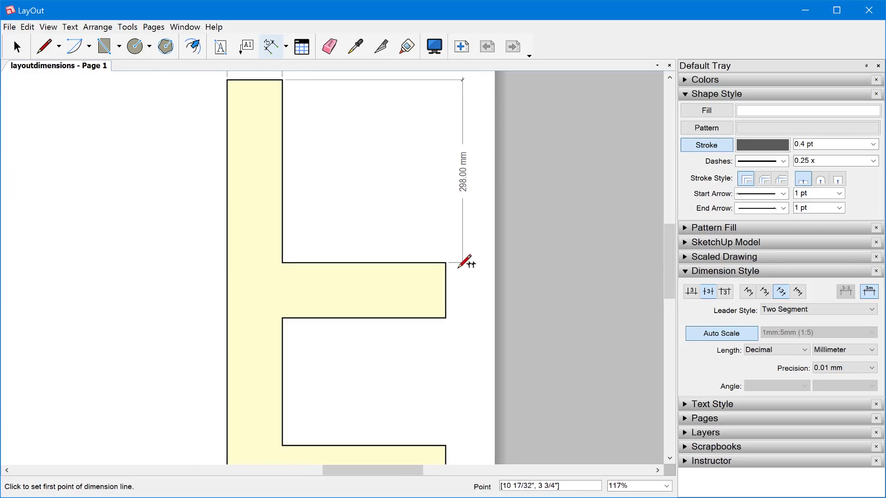
double_click(445, 318)
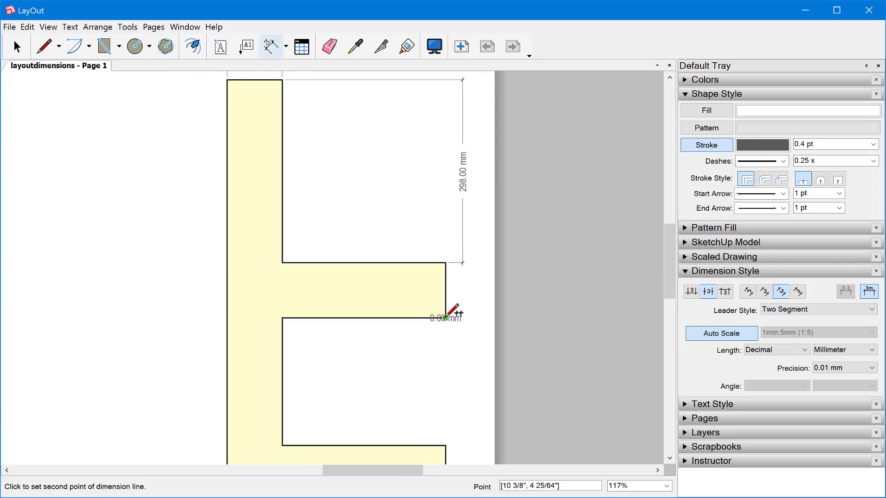
scroll(446, 318, "down", 2)
left_click(441, 406)
key("Escape")
scroll(450, 419, "down", 1)
left_click(442, 423)
key("Escape")
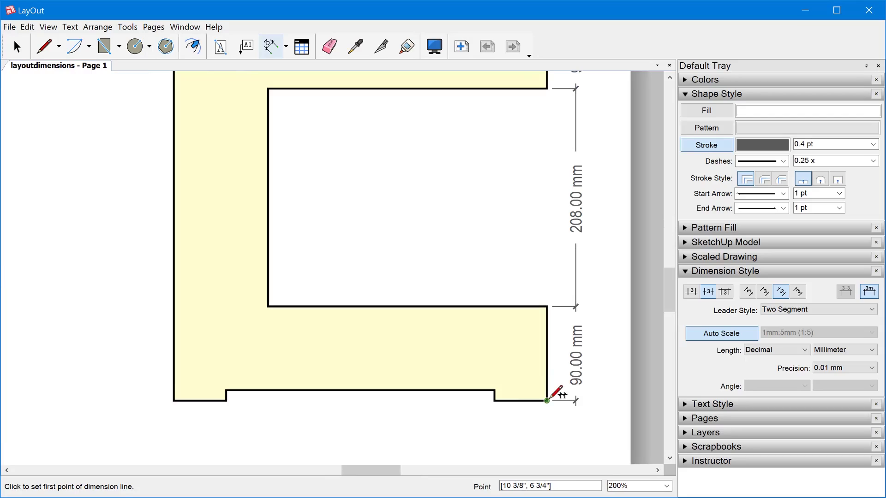
Dimension the right foot's width inside the lower arm and continue the chain across the recess and the left foot.
left_click(547, 400)
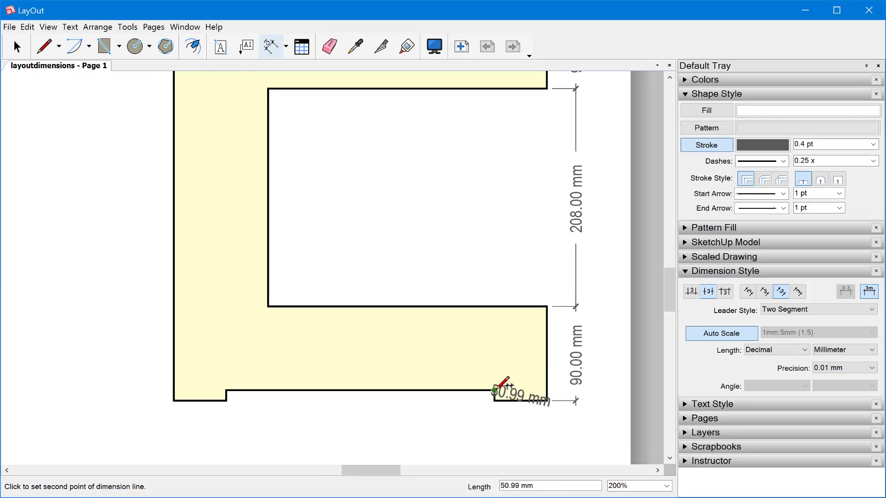
left_click(495, 391)
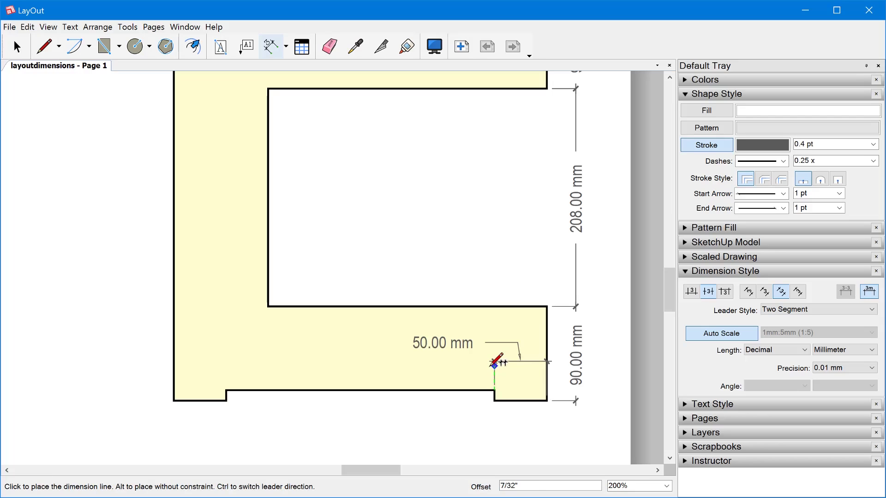
left_click(494, 362)
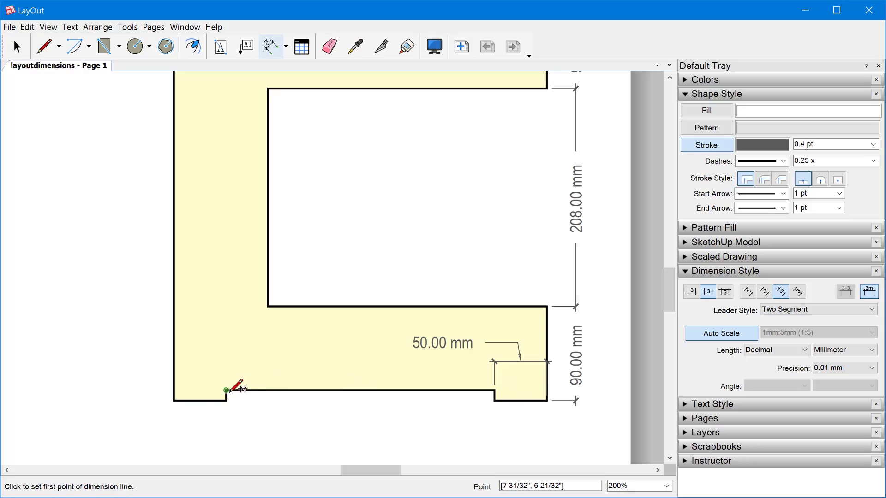
double_click(227, 390)
double_click(177, 402)
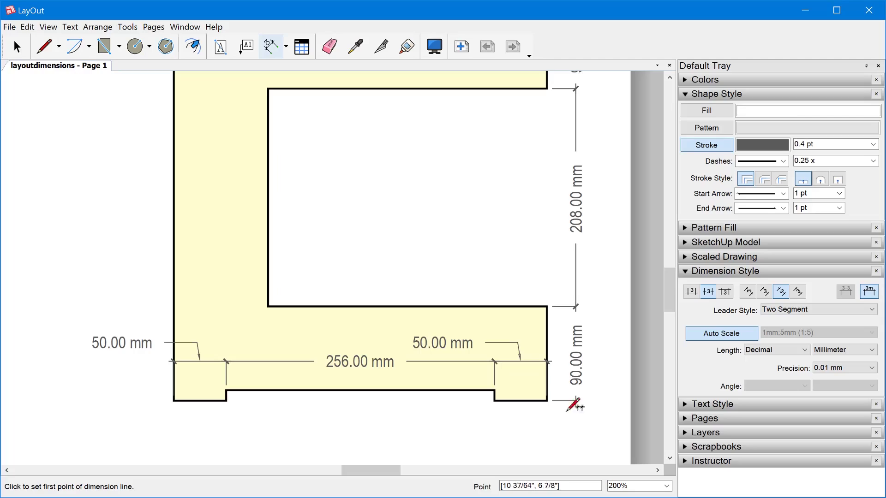
Change the start arrow of the right foot dimension's leader line to a filled circle.
scroll(574, 360, "up", 5)
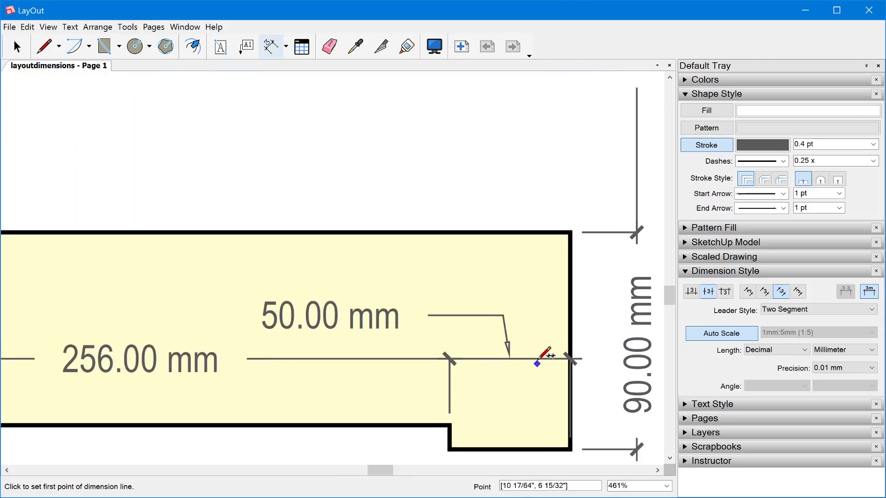
scroll(537, 360, "up", 1)
key("space")
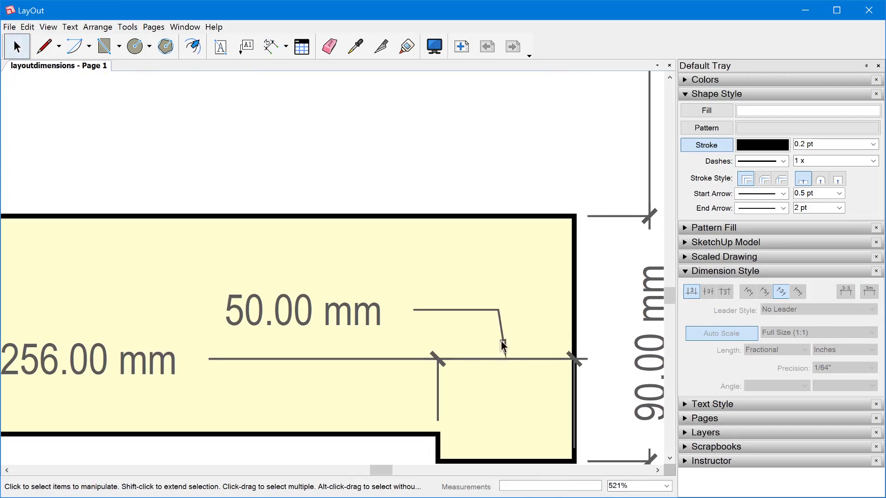
left_click(508, 359)
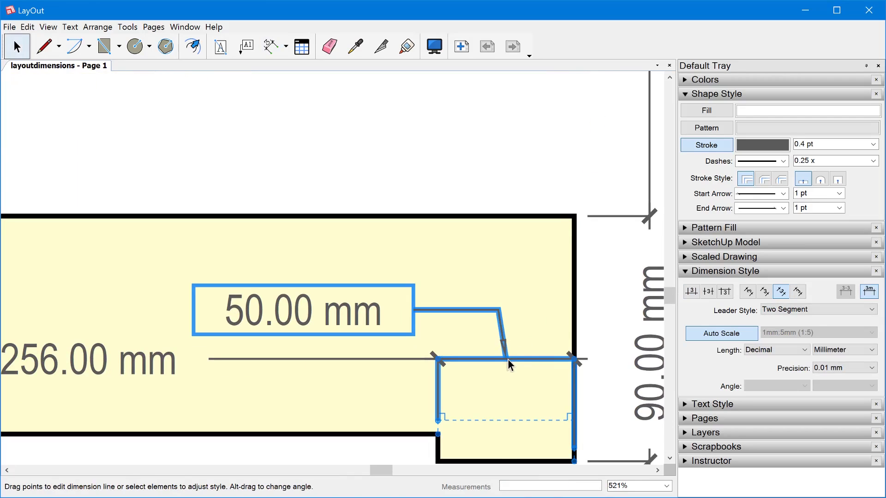
left_click(517, 359)
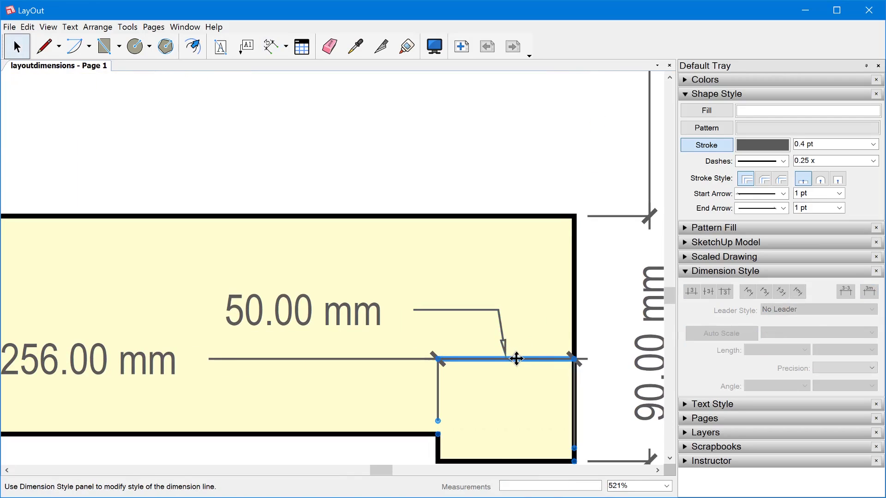
left_click(502, 337)
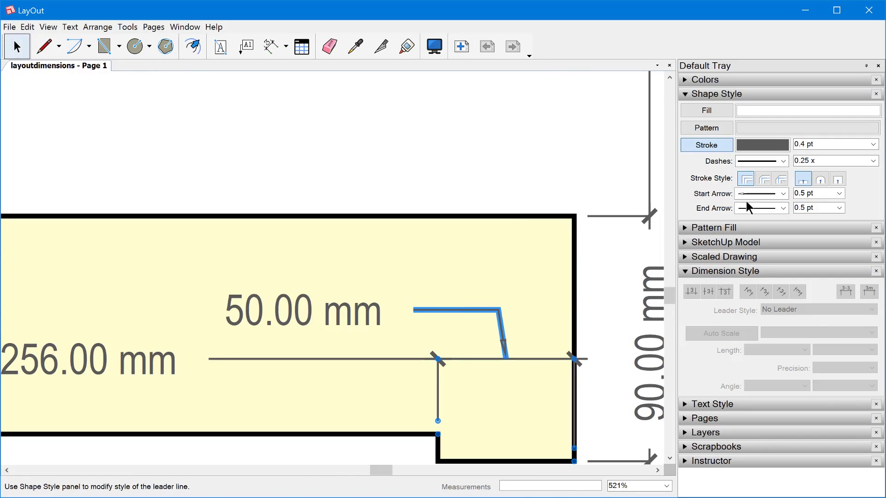
left_click(783, 193)
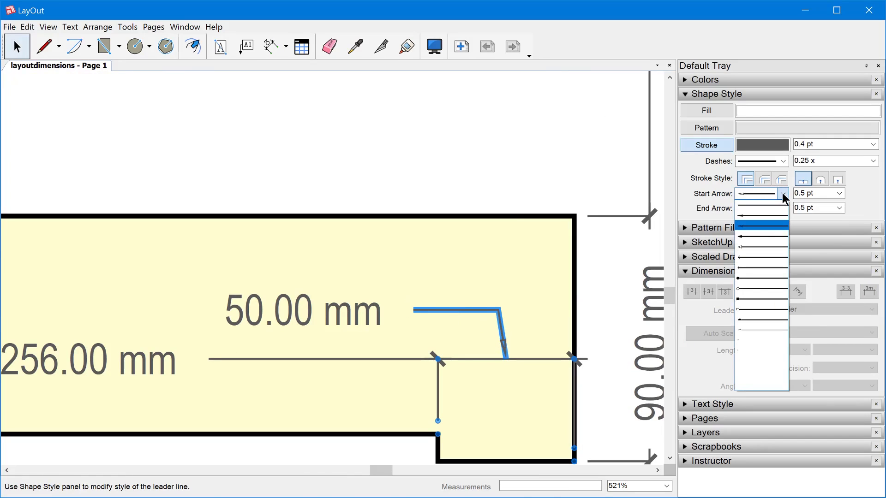
left_click(769, 276)
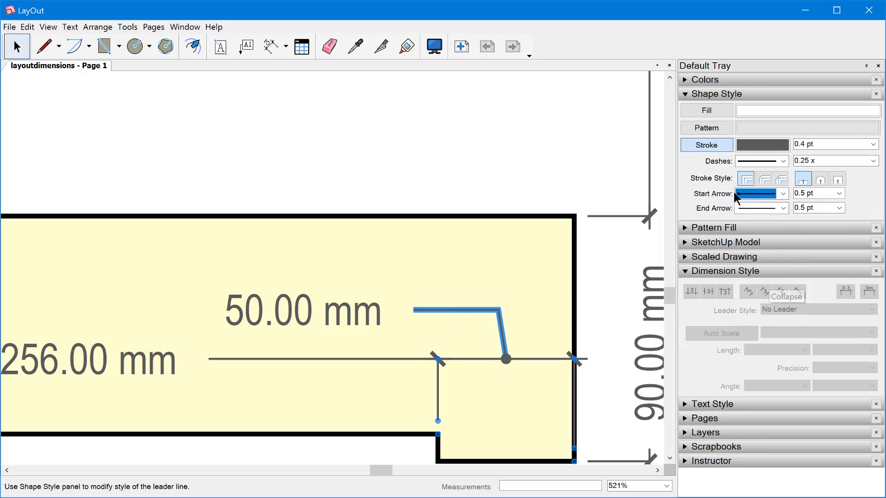
scroll(515, 346, "down", 2)
scroll(504, 315, "down", 5)
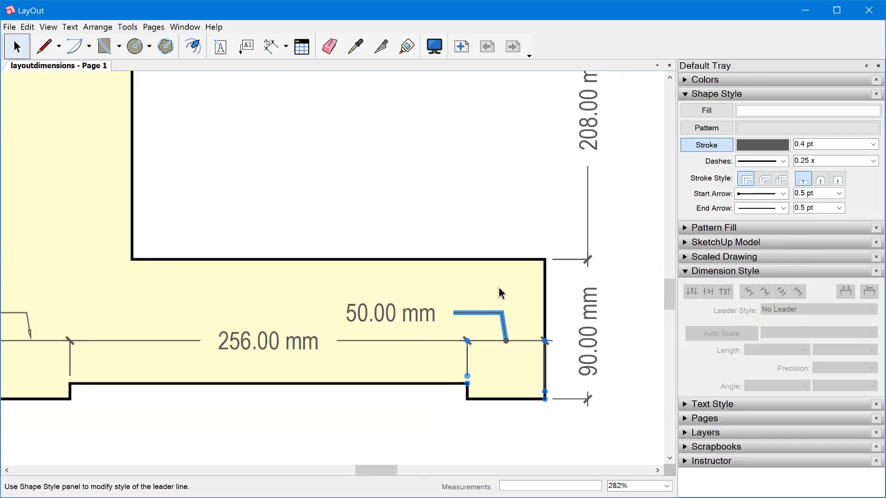
left_click(505, 424)
left_click(505, 424)
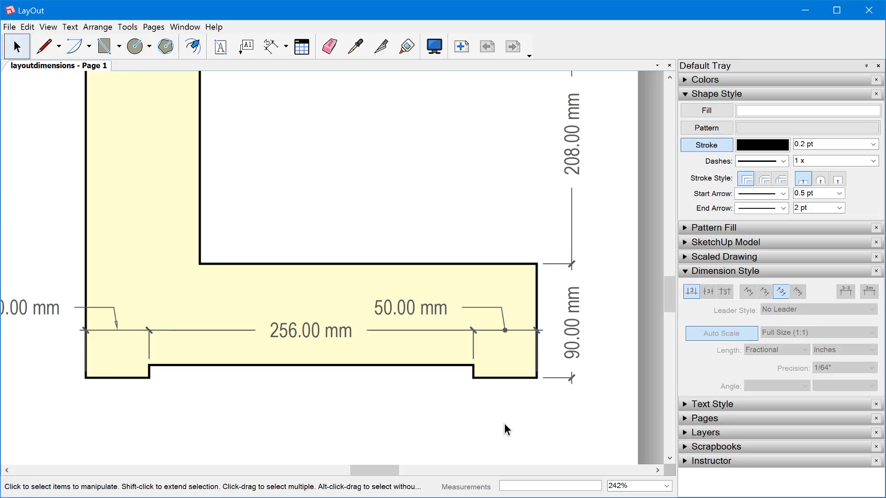
Sample the style of the right foot dimension's leader and place a horizontal dimension about 21 mm long in the blank space between the drawings.
left_click(356, 46)
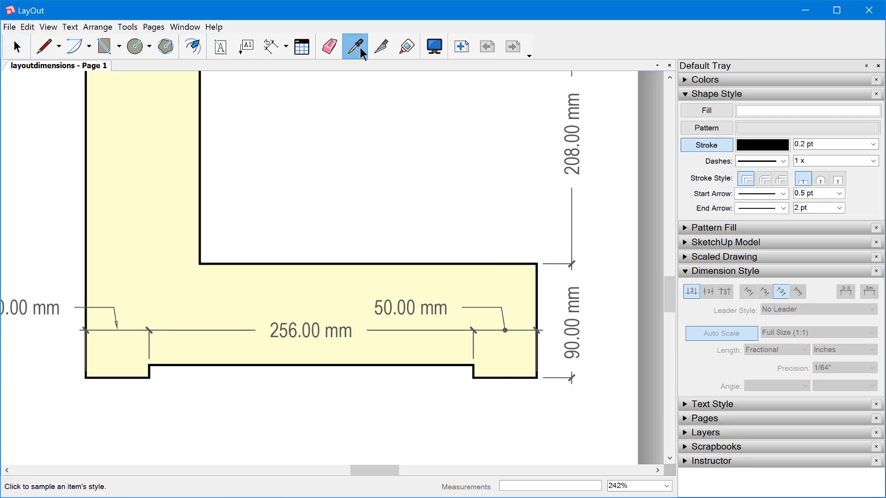
left_click(470, 306)
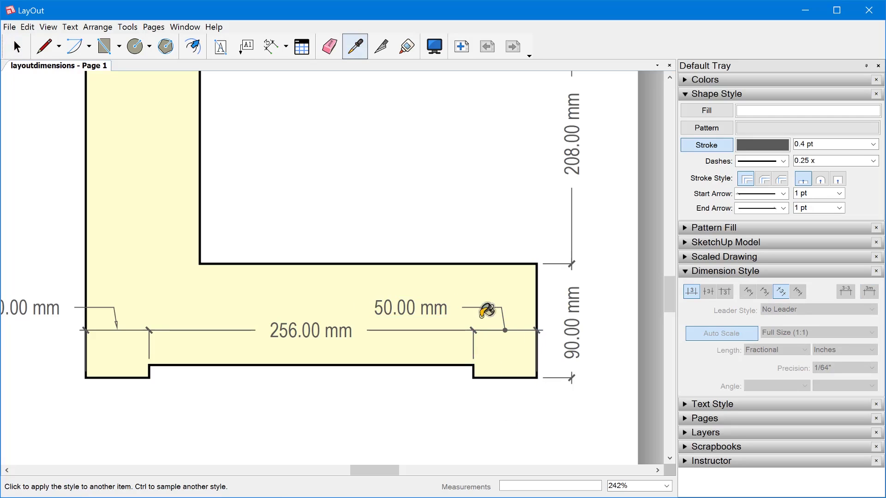
scroll(552, 372, "down", 7)
left_click(271, 46)
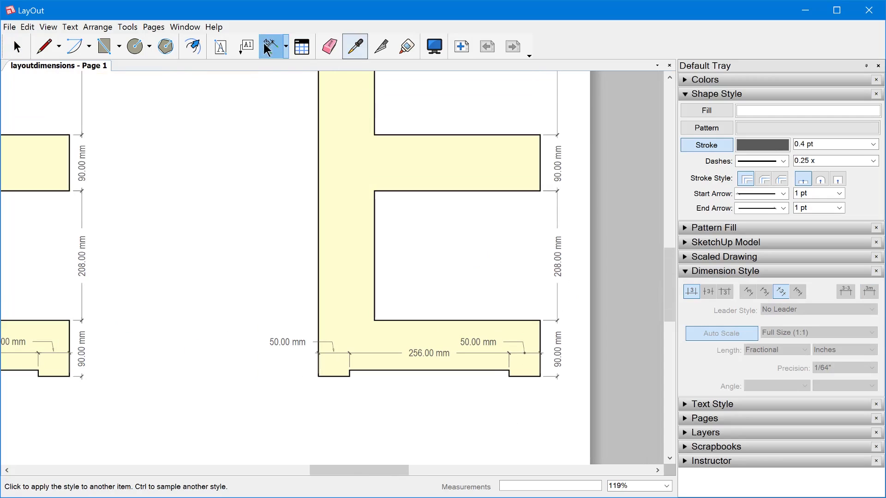
left_click(278, 169)
left_click(209, 169)
left_click(210, 148)
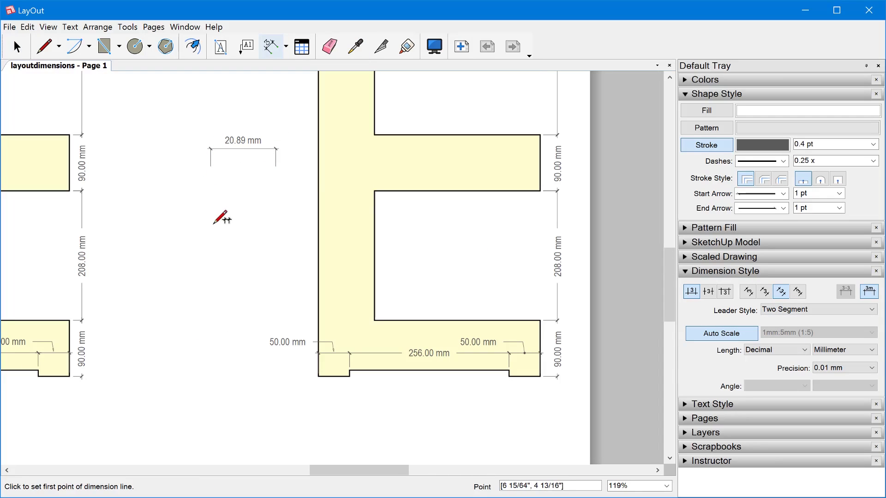
Pull the new dimension's text out beyond its right end onto a two-segment leader.
key("space")
left_click(231, 140)
left_click_drag(238, 140, 300, 138)
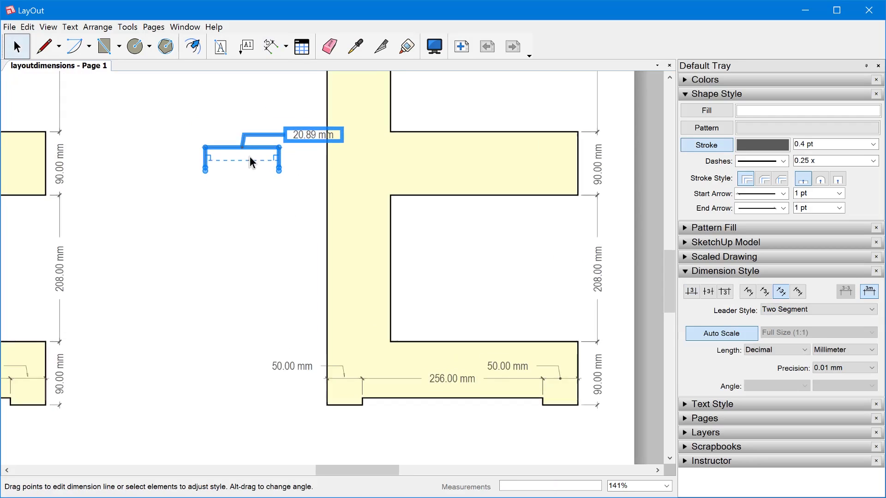
scroll(240, 116, "up", 2)
left_click(233, 90)
scroll(234, 106, "up", 1)
scroll(236, 118, "up", 1)
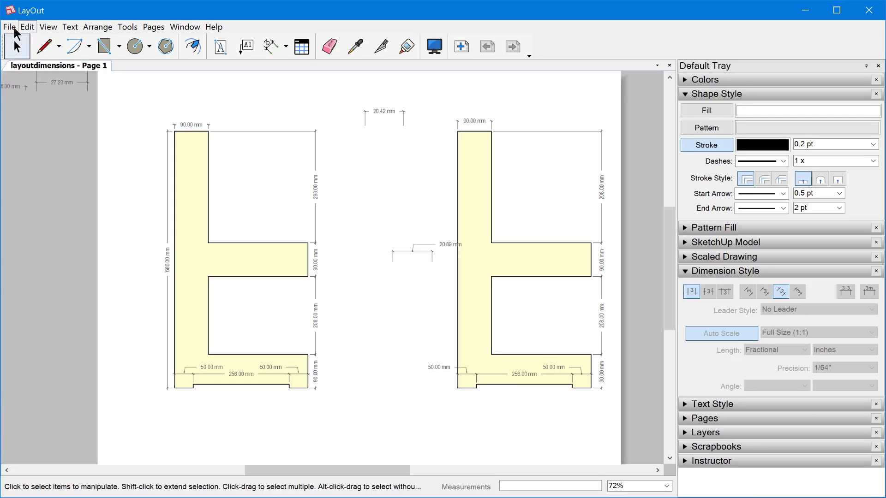
Create a new blank document with 3x5in. paper and display the scrapbook collection.
left_click(10, 44)
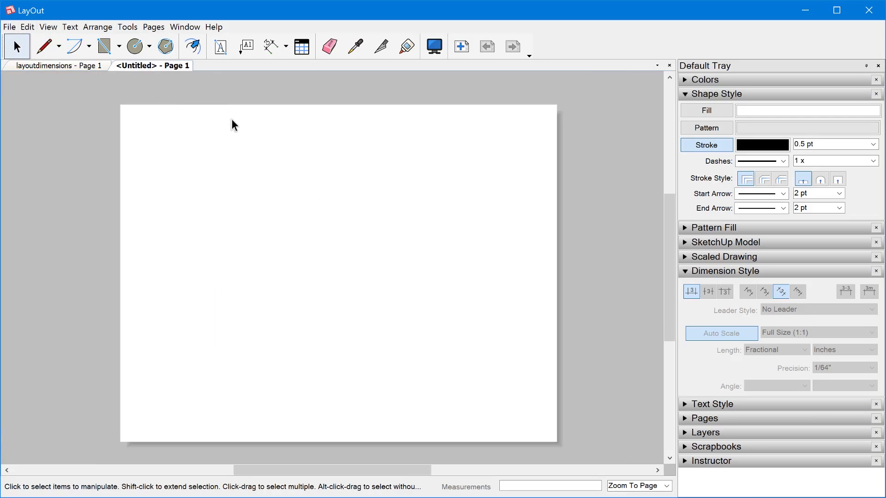
left_click(10, 27)
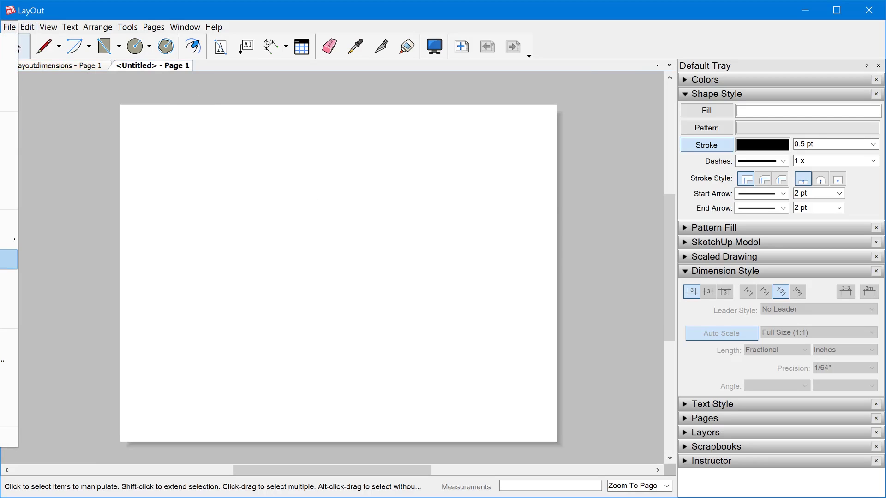
left_click(8, 259)
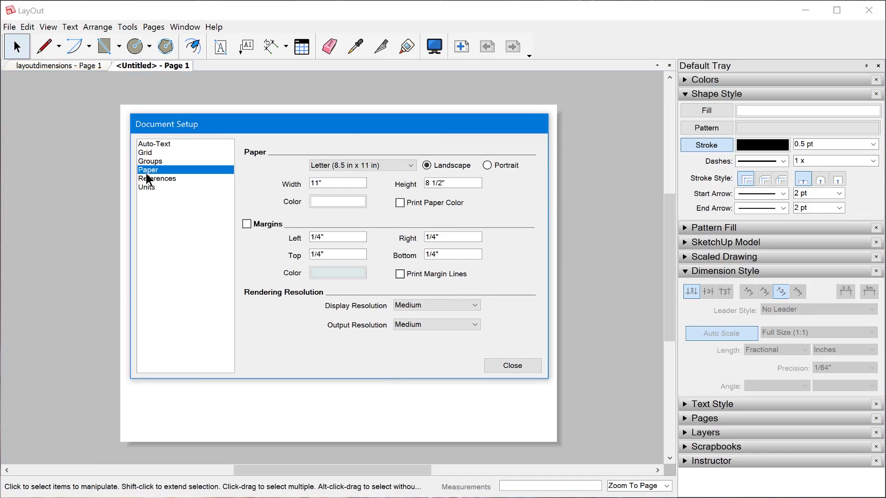
left_click(394, 167)
scroll(401, 212, "up", 10)
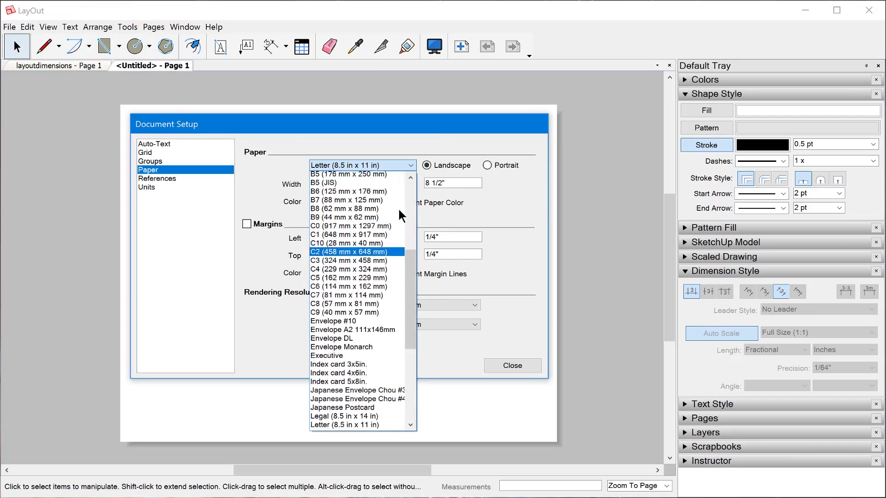
scroll(397, 212, "up", 5)
left_click(387, 200)
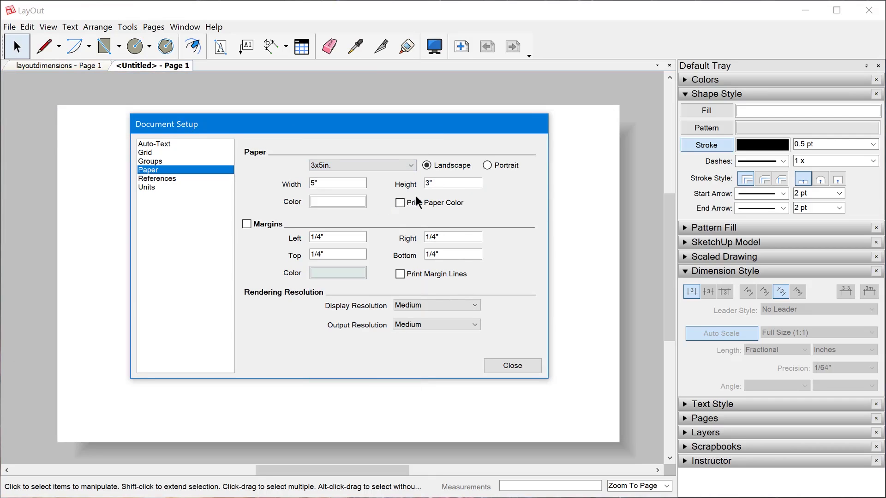
left_click(517, 366)
left_click(716, 447)
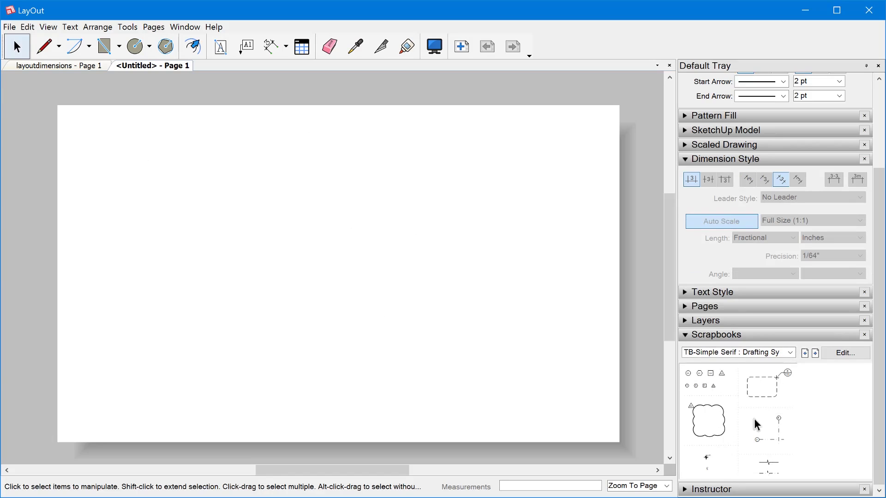
Return to the layoutdimensions document and move the loose dimension above the drawings down to just above the leader dimension.
left_click(60, 66)
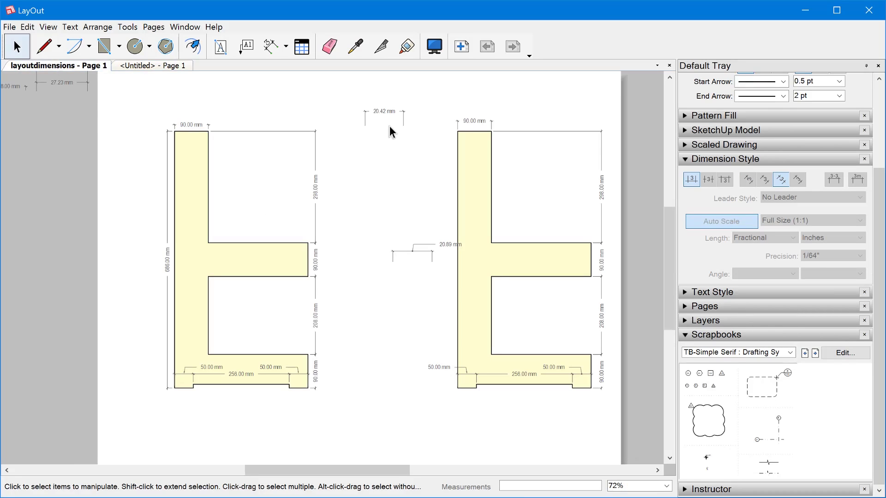
scroll(443, 143, "up", 5)
left_click(383, 102)
left_click_drag(371, 110, 399, 265)
scroll(445, 289, "up", 2)
scroll(776, 196, "up", 3)
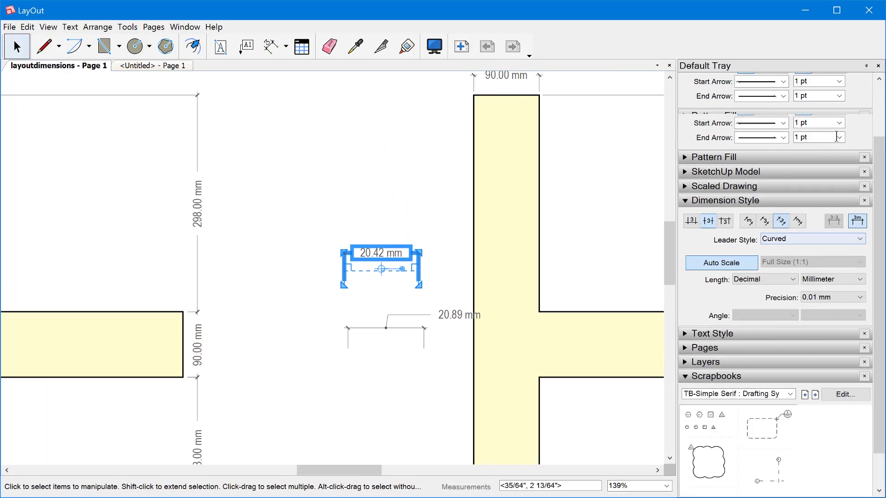
Set the stroke width of the moved dimension to 1 pt.
scroll(849, 171, "up", 2)
left_click(832, 144)
type("1")
key("Return")
left_click(361, 179)
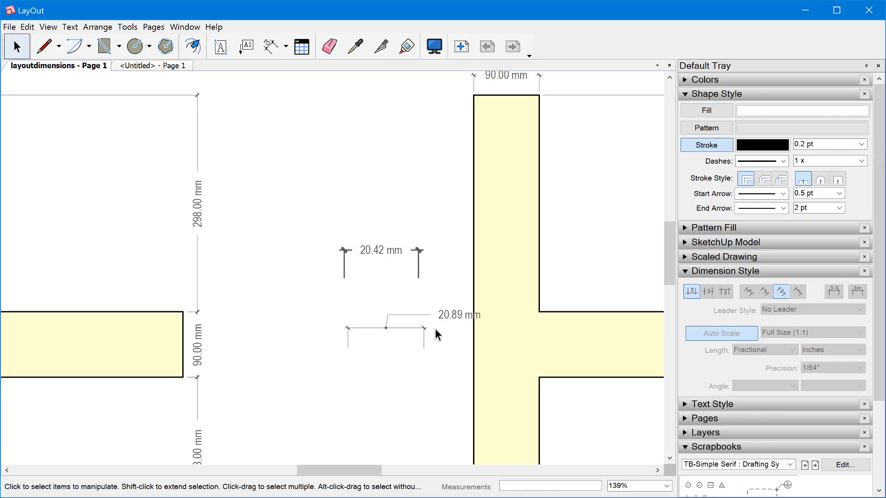
Shift the leader dimension slightly left beneath the thicker one and copy both sample dimensions into the untitled document.
left_click_drag(422, 341, 401, 337)
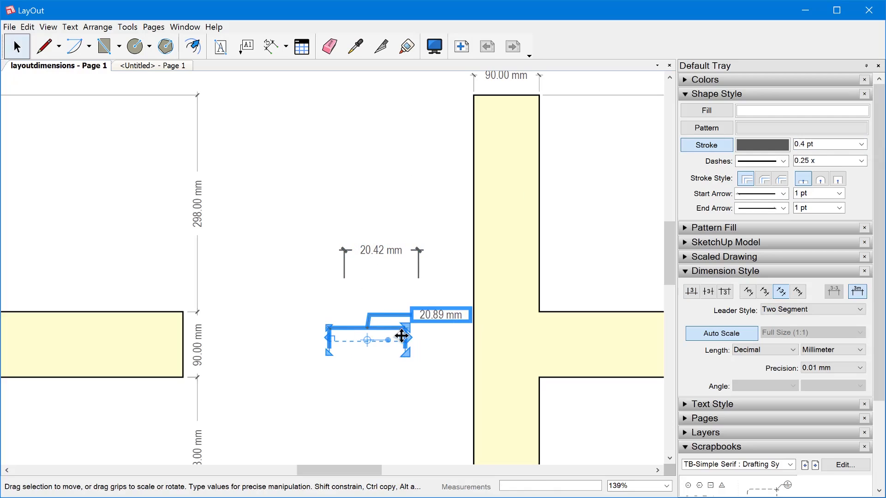
left_click(386, 180)
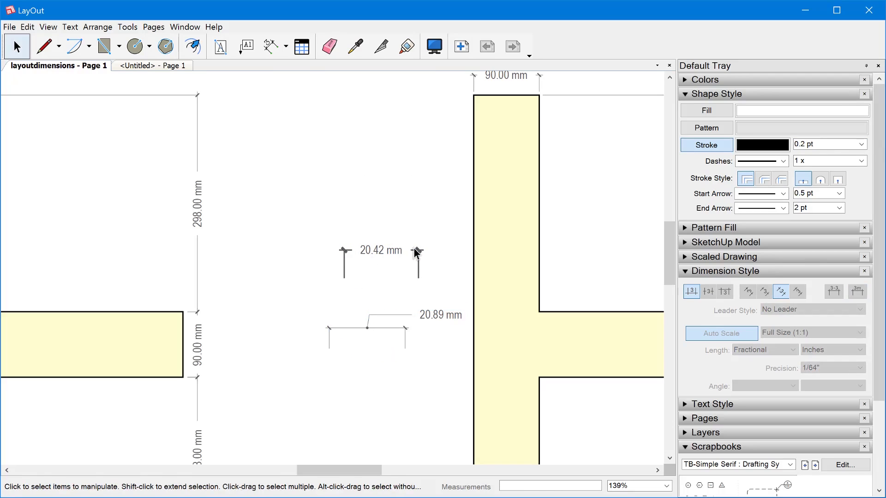
left_click(382, 251)
left_click(388, 333, "shift")
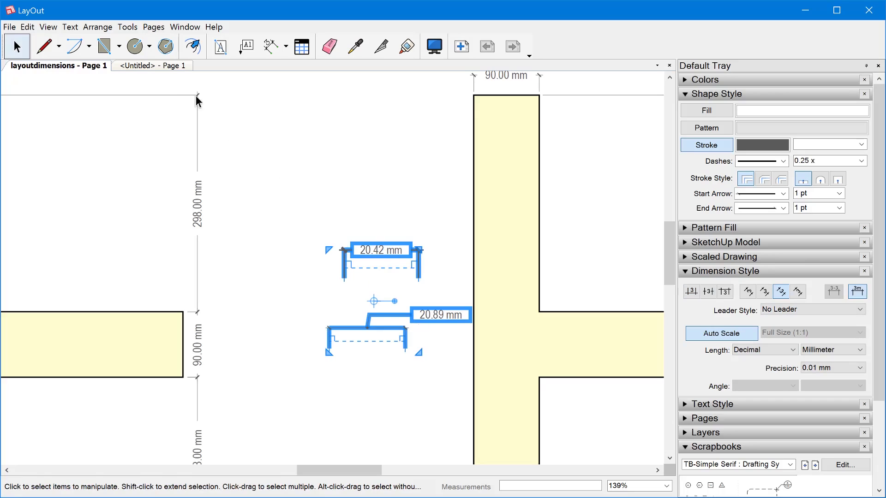
left_click(169, 64)
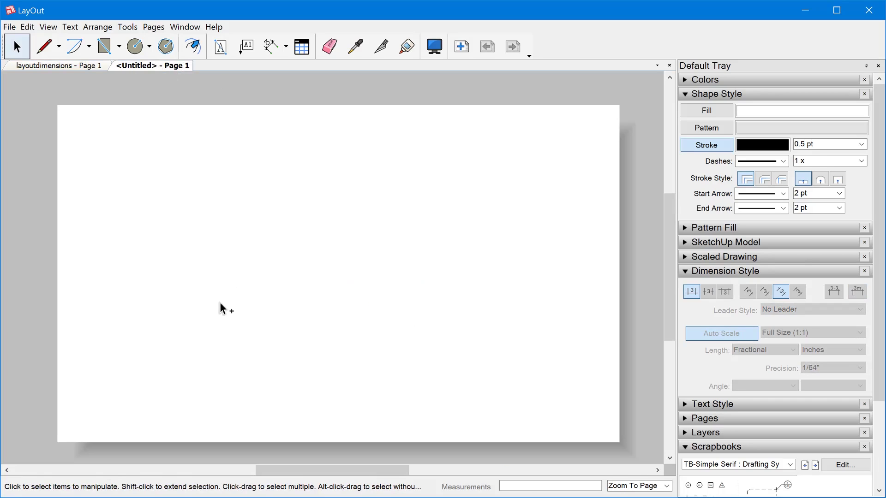
key("ctrl+v")
Move the two pasted dimensions onto the upper left area of the page.
scroll(265, 296, "down", 3)
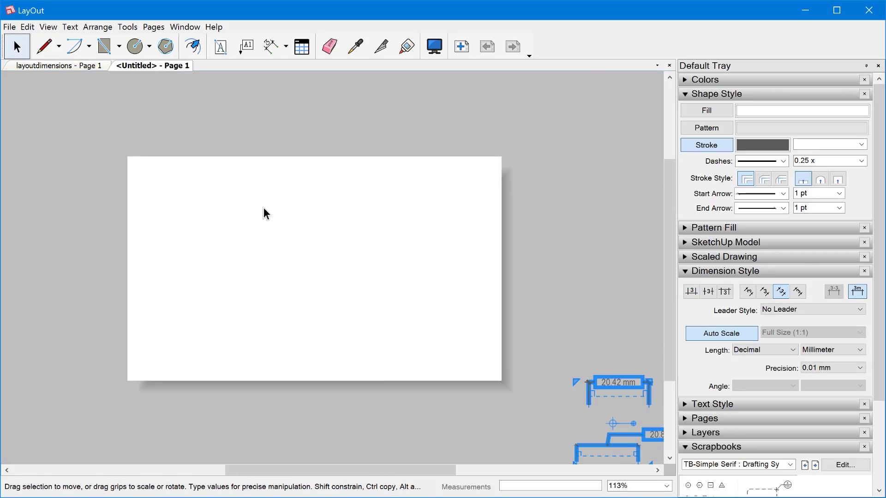
scroll(264, 213, "down", 1)
left_click_drag(553, 349, 198, 189)
scroll(168, 184, "up", 3)
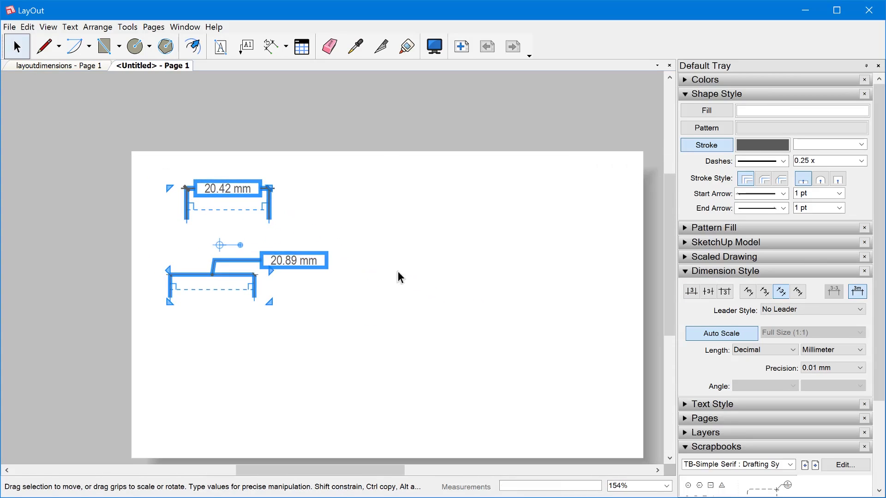
left_click(399, 268)
Save the document as a scrapbook named Dimensions in the SketchUp 2018 ProgramData folder.
left_click(6, 29)
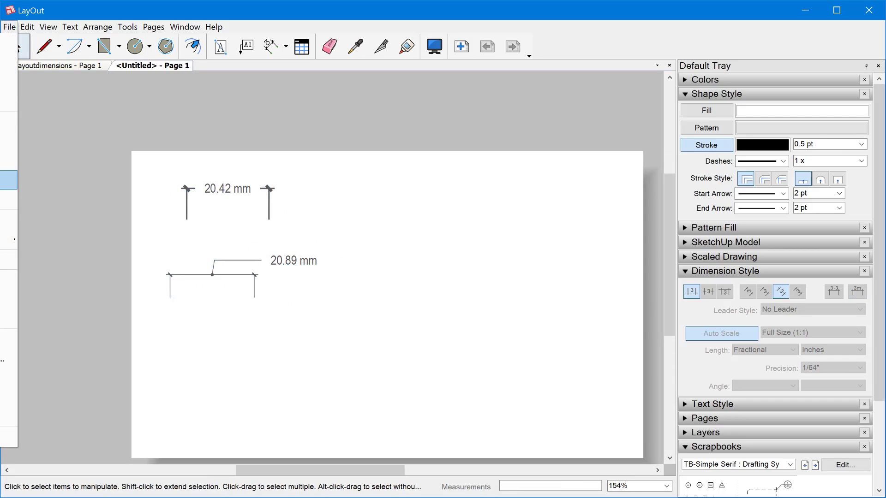
left_click(9, 180)
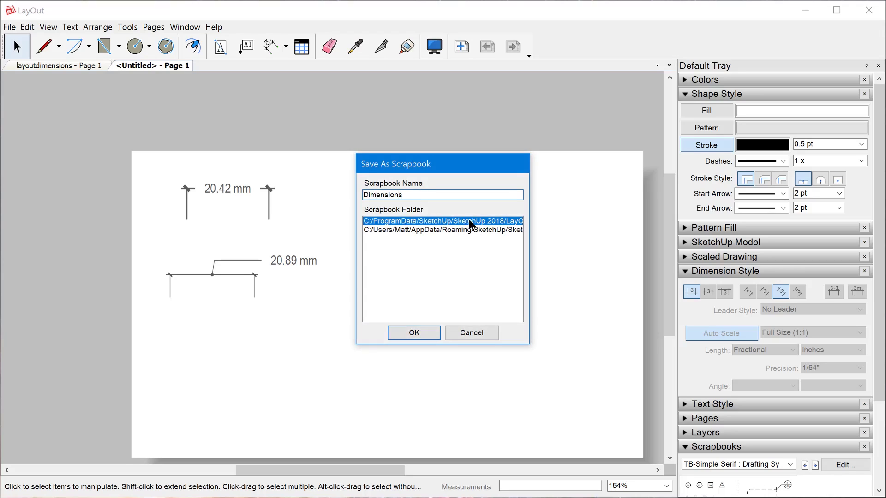
left_click(414, 333)
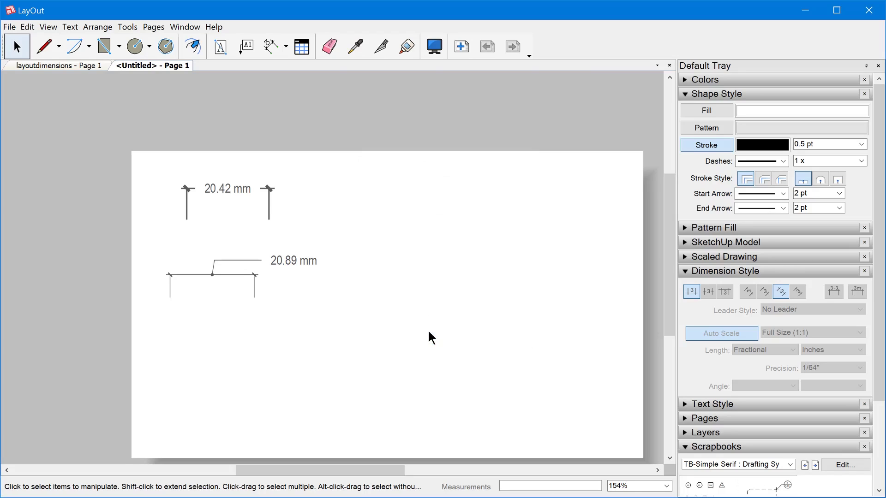
Return to the layoutdimensions document and load the Dimensions scrapbook.
left_click(53, 68)
left_click(723, 273)
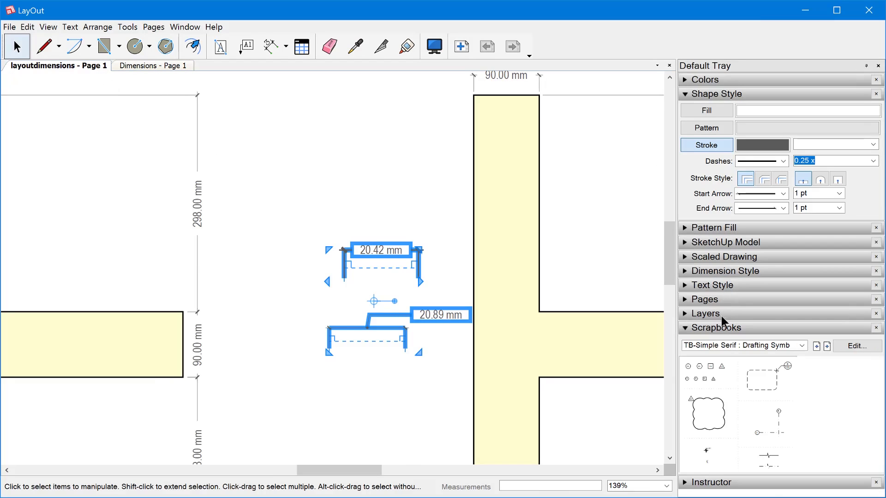
left_click(801, 345)
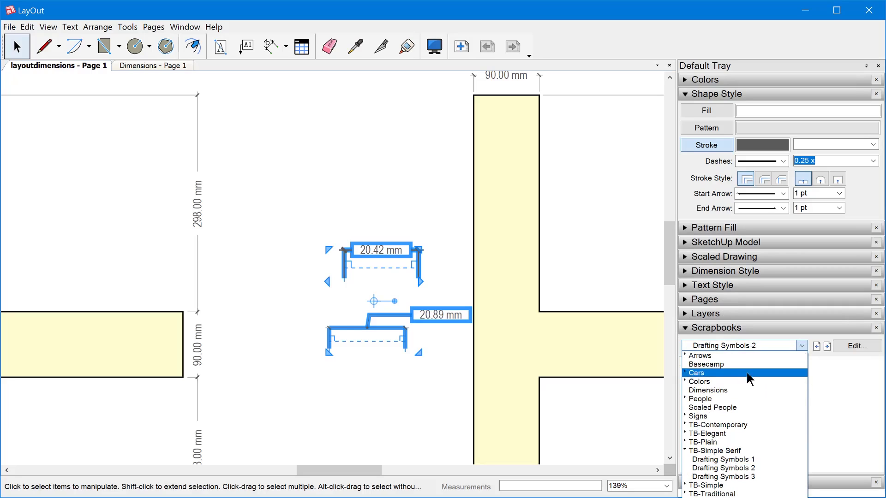
left_click(722, 393)
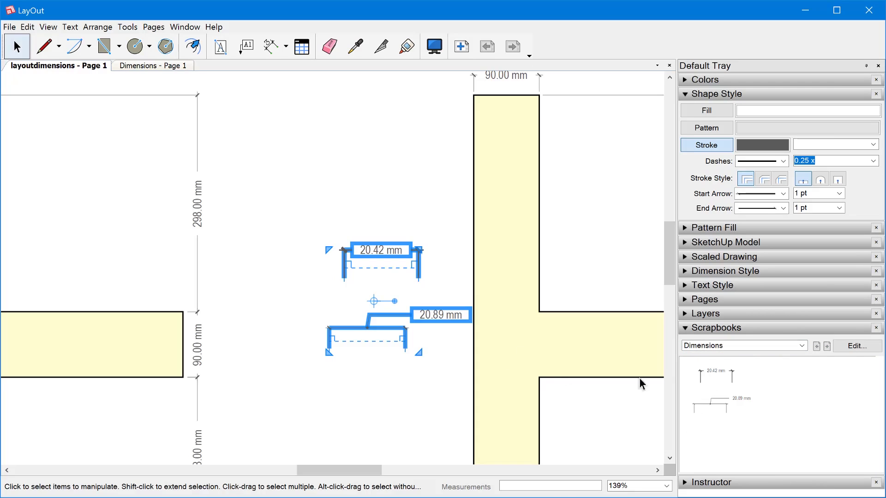
Sample the thicker dimension style from the scrapbook and place a horizontal dimension about 26 mm long near the page's upper edge.
scroll(396, 338, "down", 1)
scroll(396, 338, "down", 2)
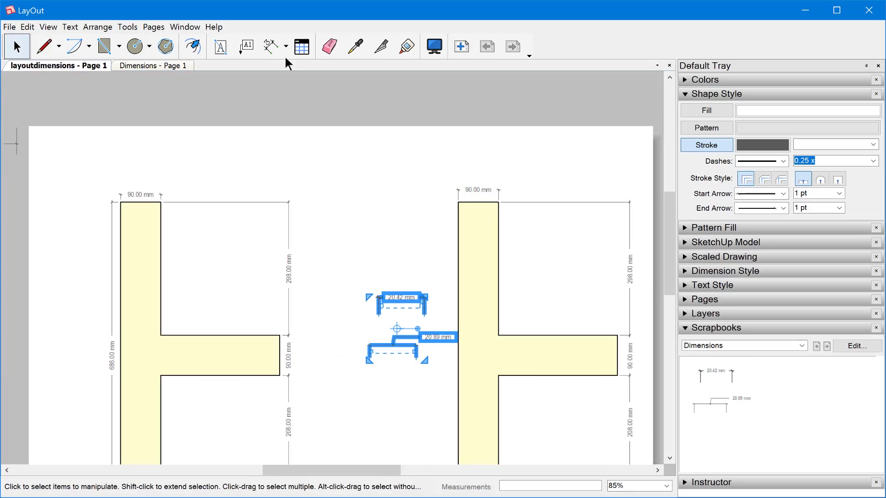
left_click(269, 48)
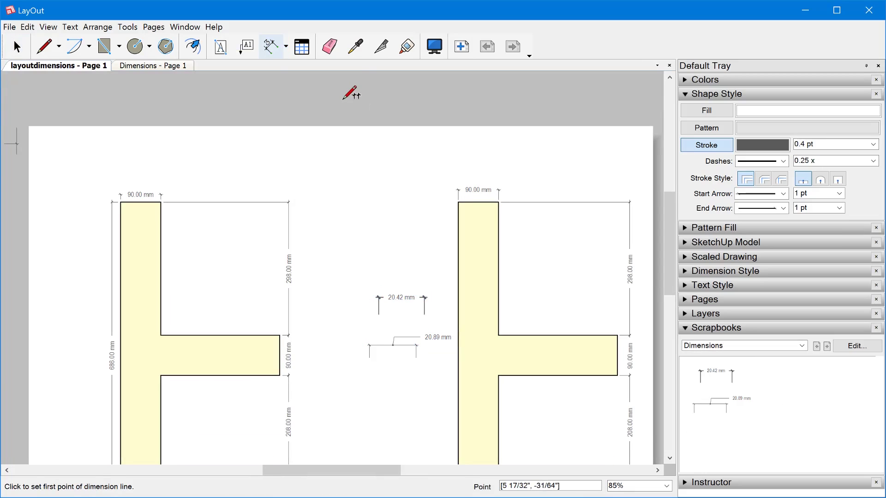
left_click(353, 51)
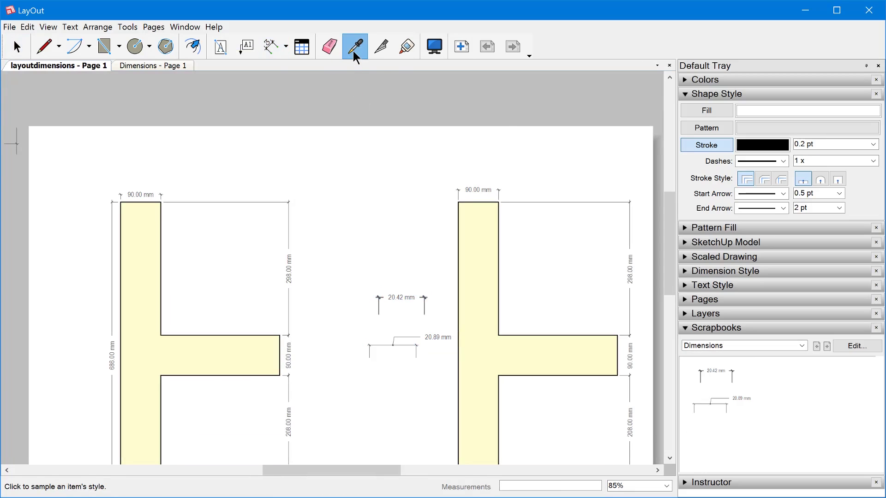
left_click(724, 375)
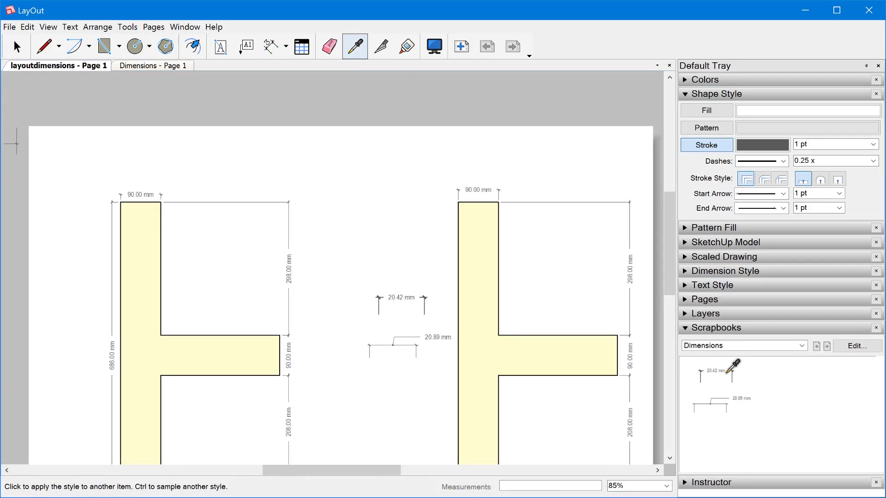
left_click(271, 46)
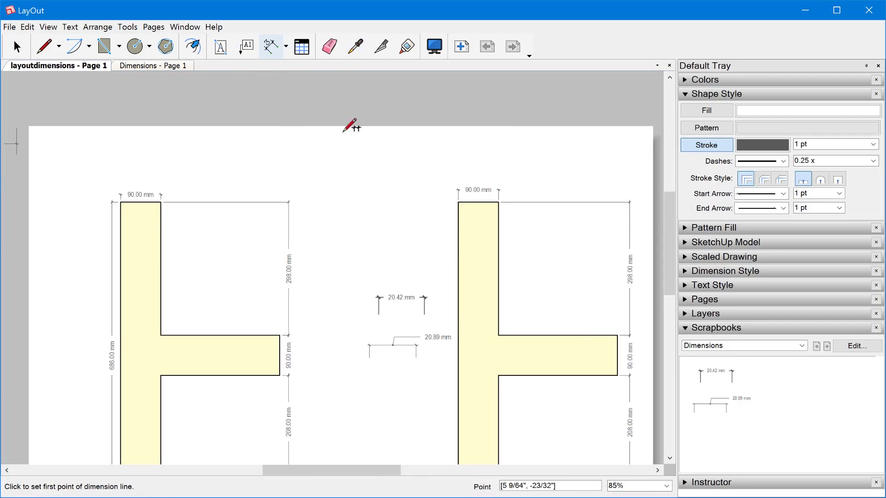
left_click(329, 178)
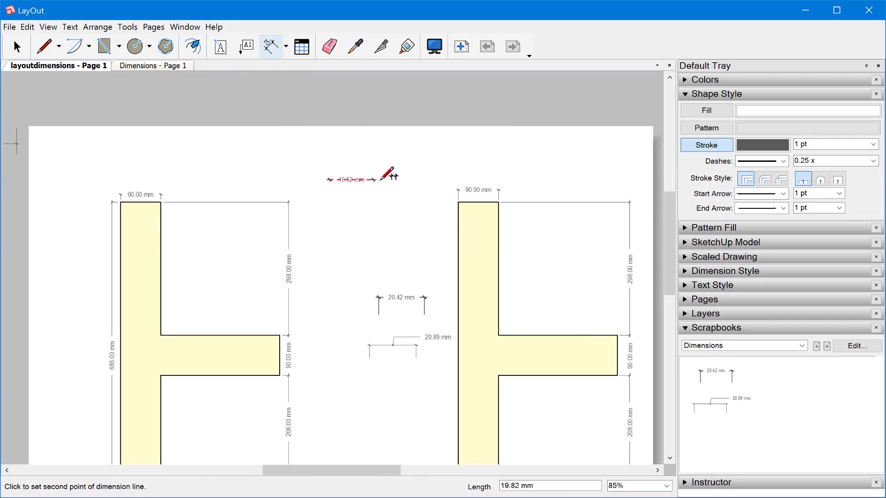
left_click(388, 179)
left_click(386, 153)
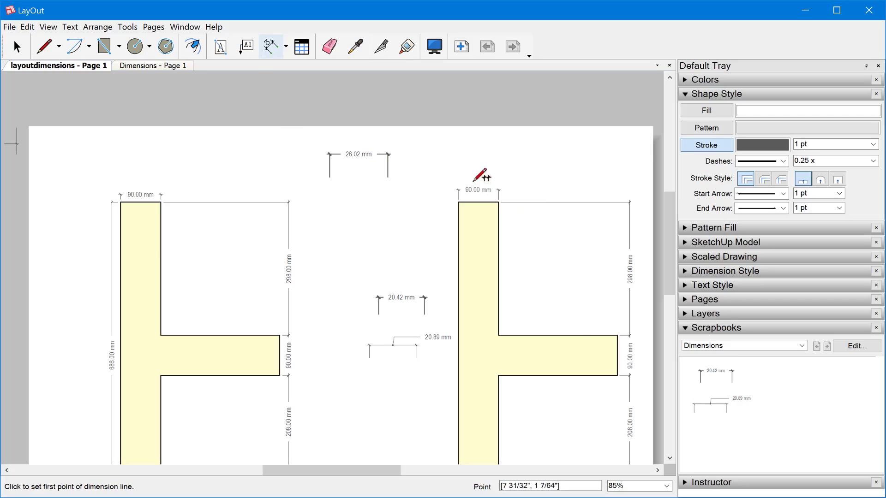
Sample the leader dimension's style from the scrapbook and place a horizontal dimension about 30 mm long beside the thicker one.
left_click(353, 49)
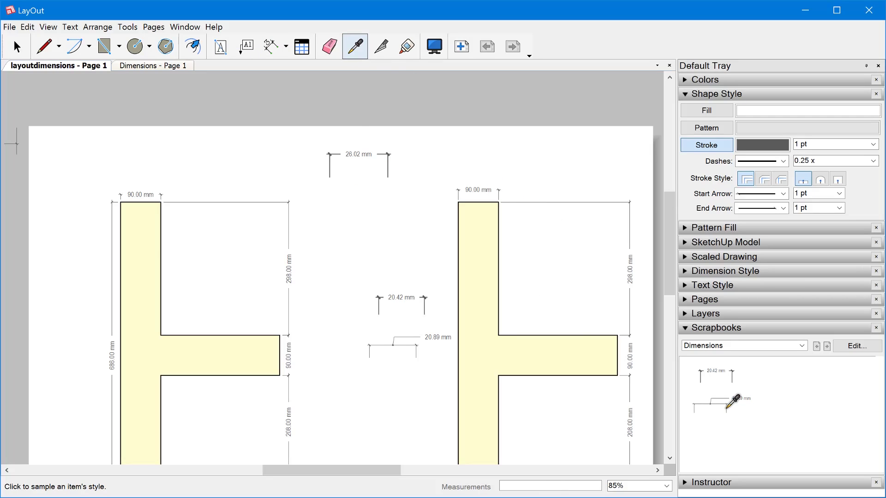
left_click(727, 408)
left_click(271, 46)
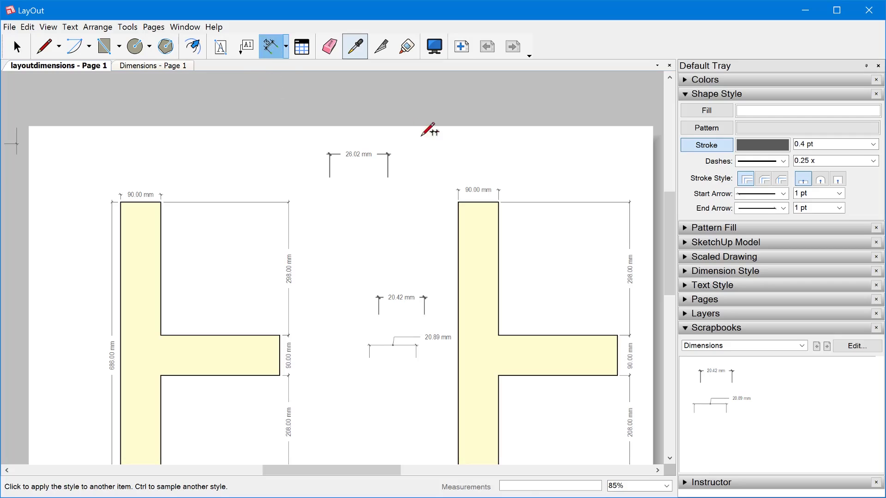
left_click(419, 169)
left_click(487, 169)
left_click(485, 148)
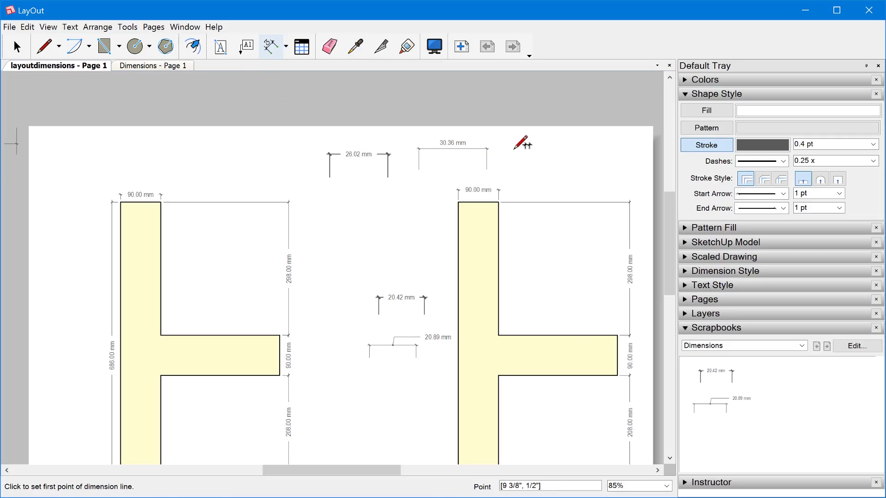
scroll(508, 144, "up", 2)
scroll(516, 140, "up", 2)
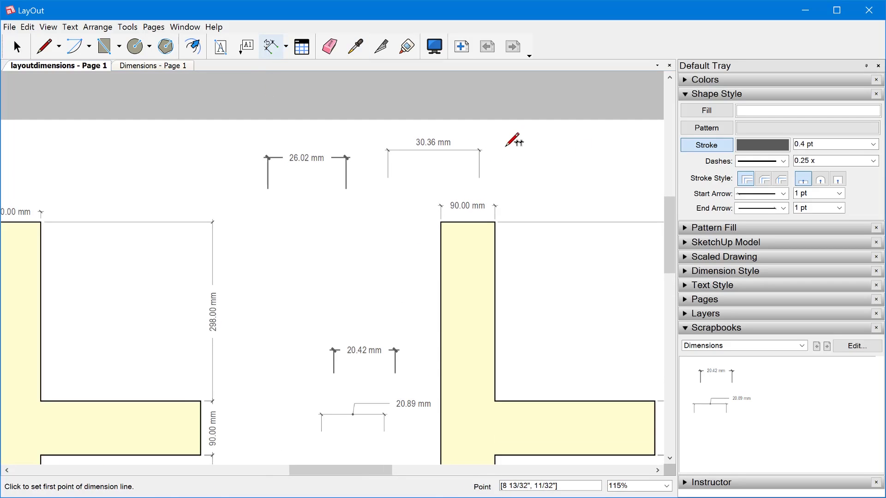